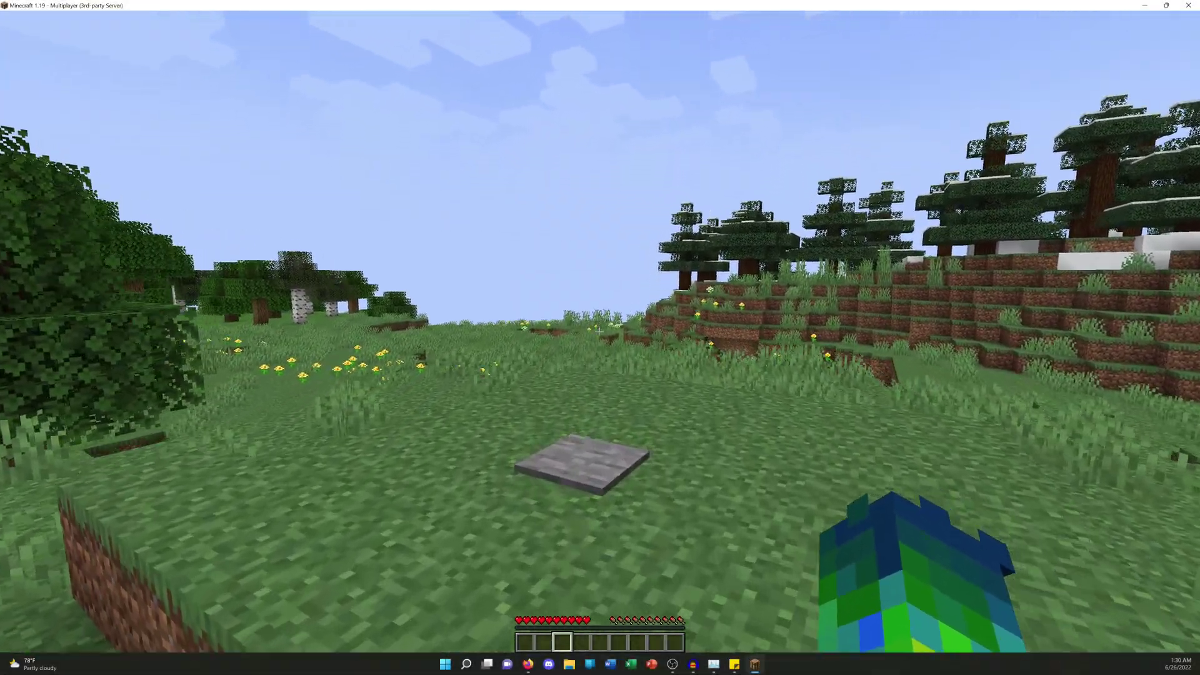
Respawn the player after dying, cycling through the third-person camera views.
key(F5)
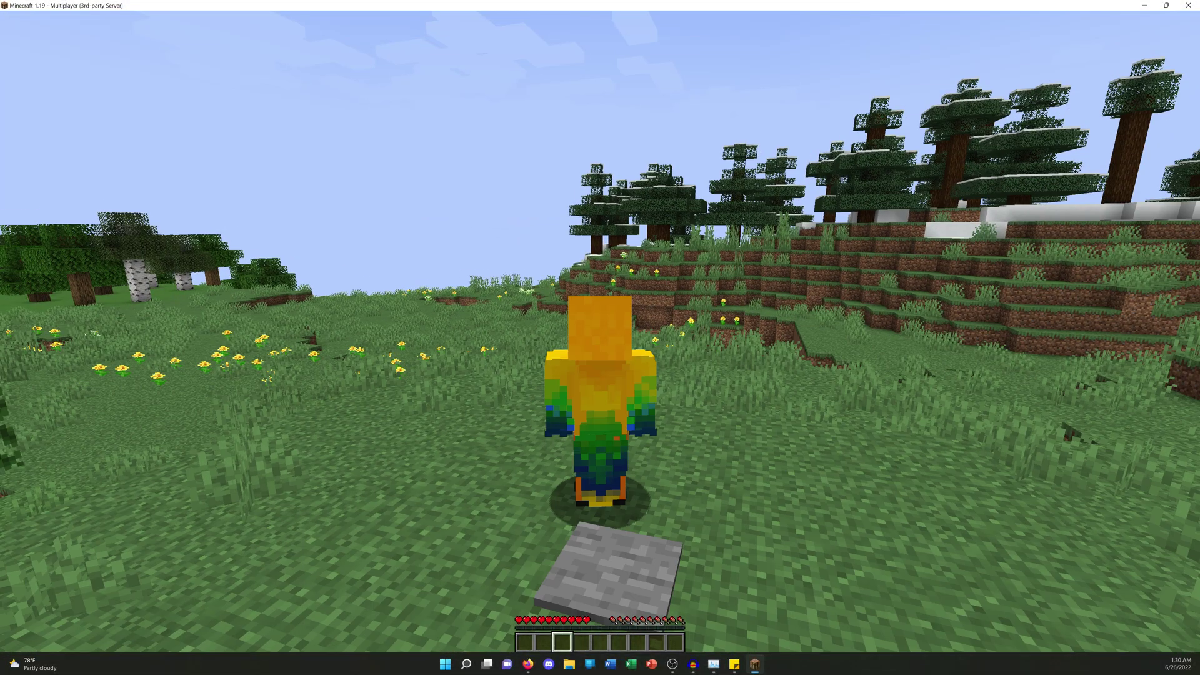
key(F5)
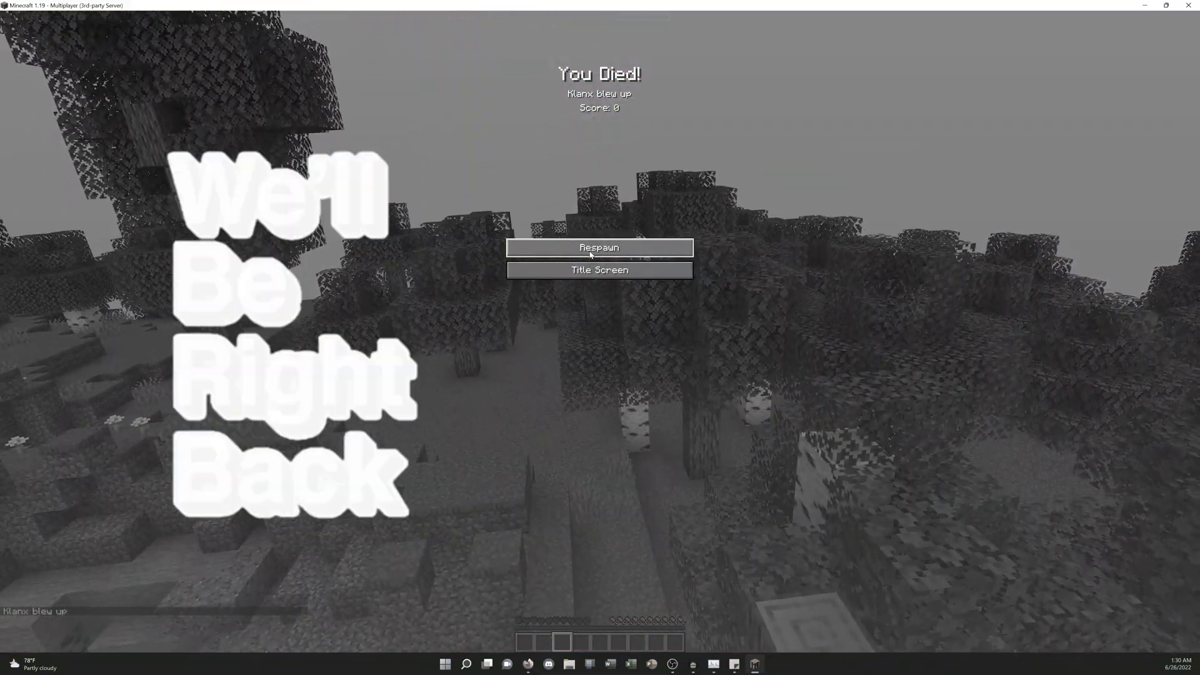
click(591, 250)
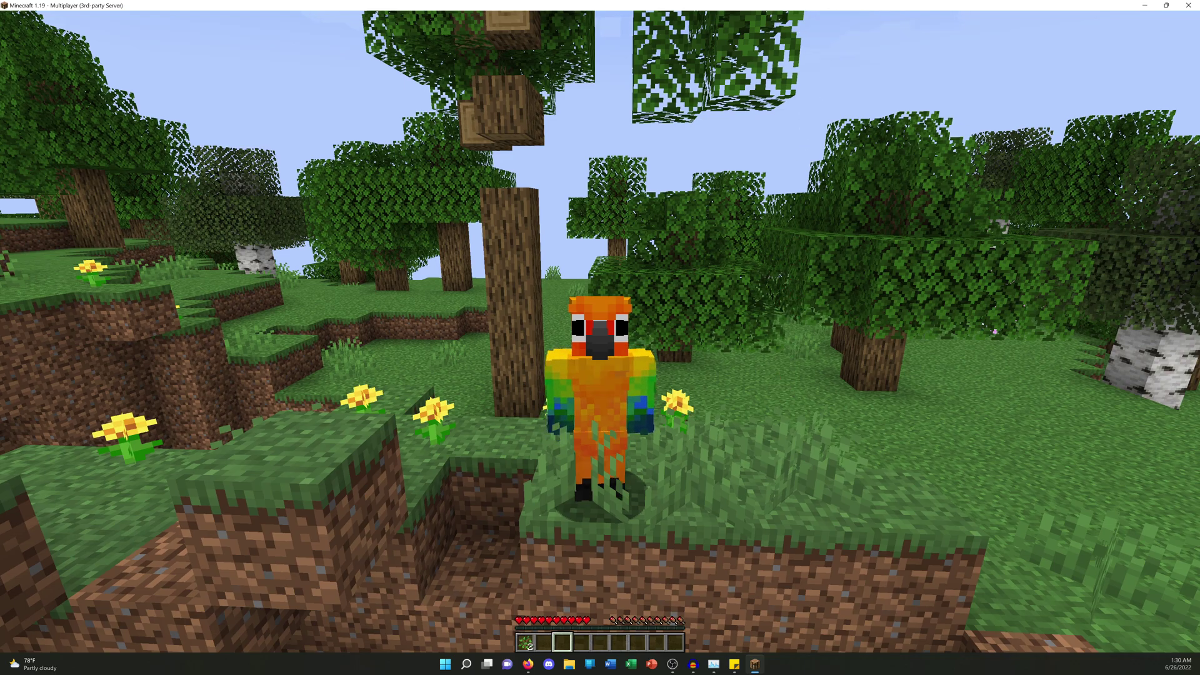
Return to first-person view and disconnect from the server.
key(F5)
key(Escape)
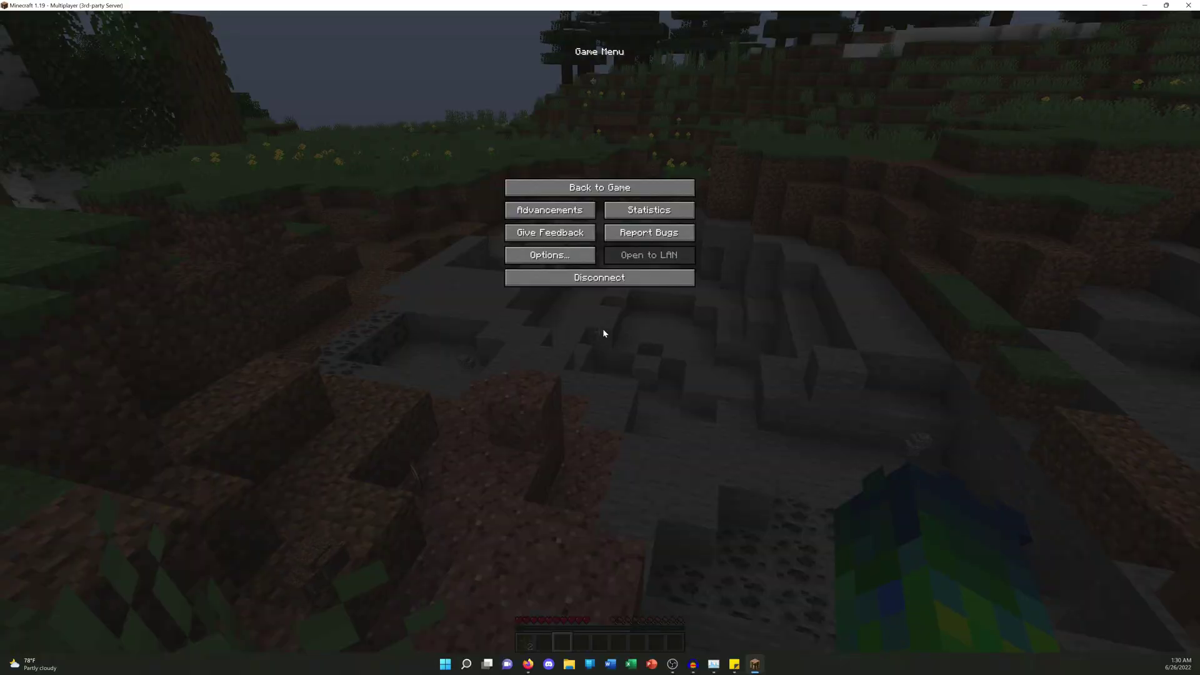
click(609, 280)
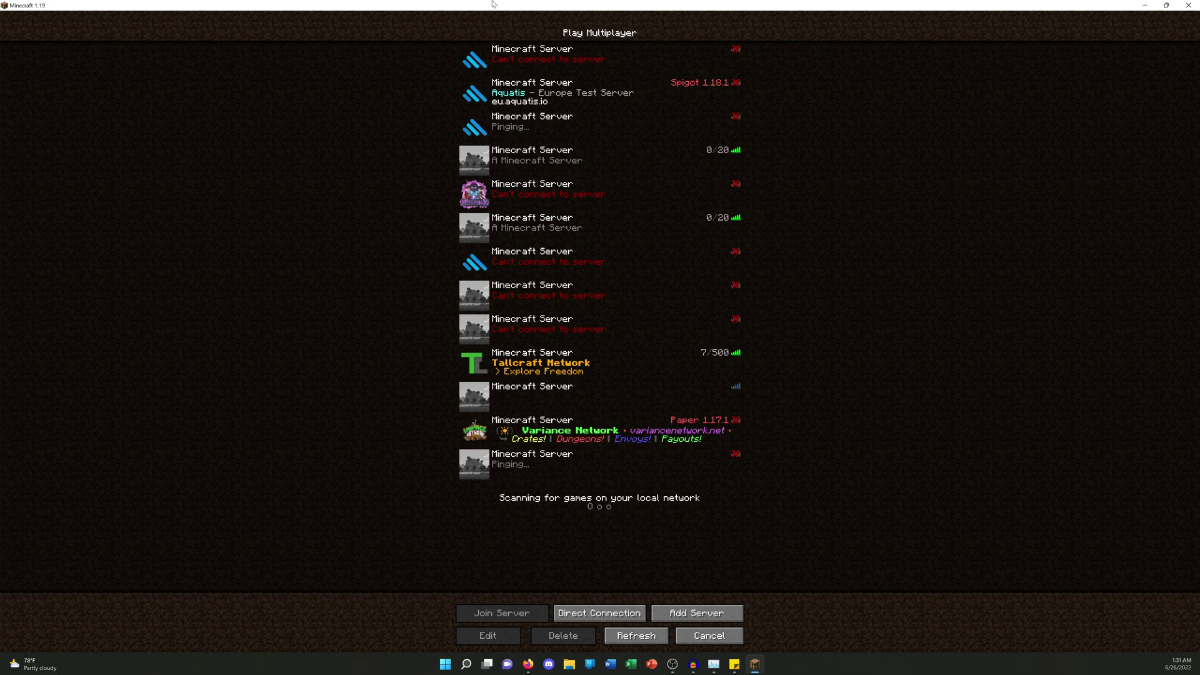
Shrink the game window, bring the browser forward, and stop the Tutorial Server so it reads Offline.
drag(460, 8, 865, 215)
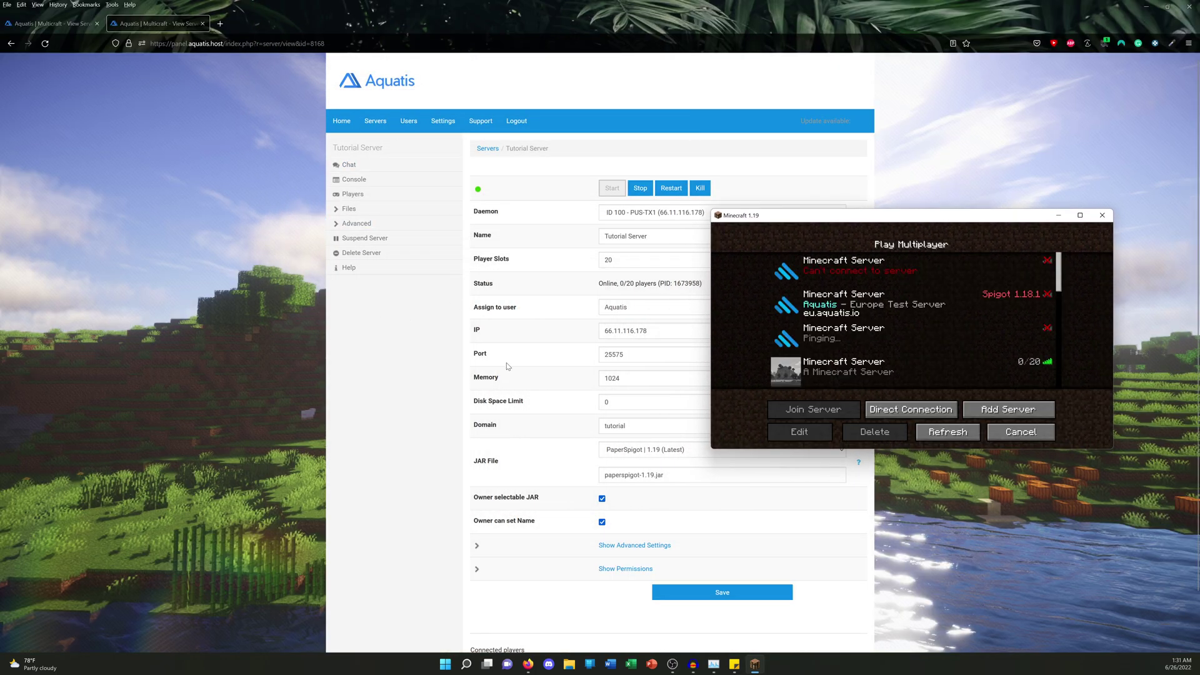
click(243, 263)
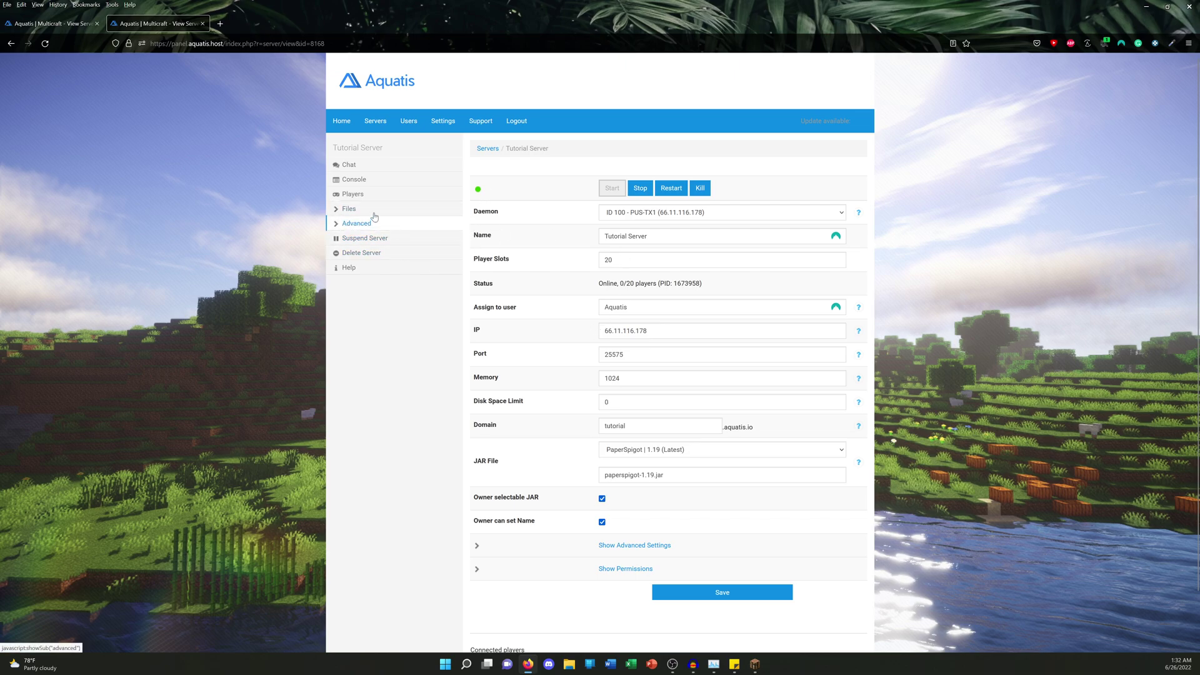
click(636, 190)
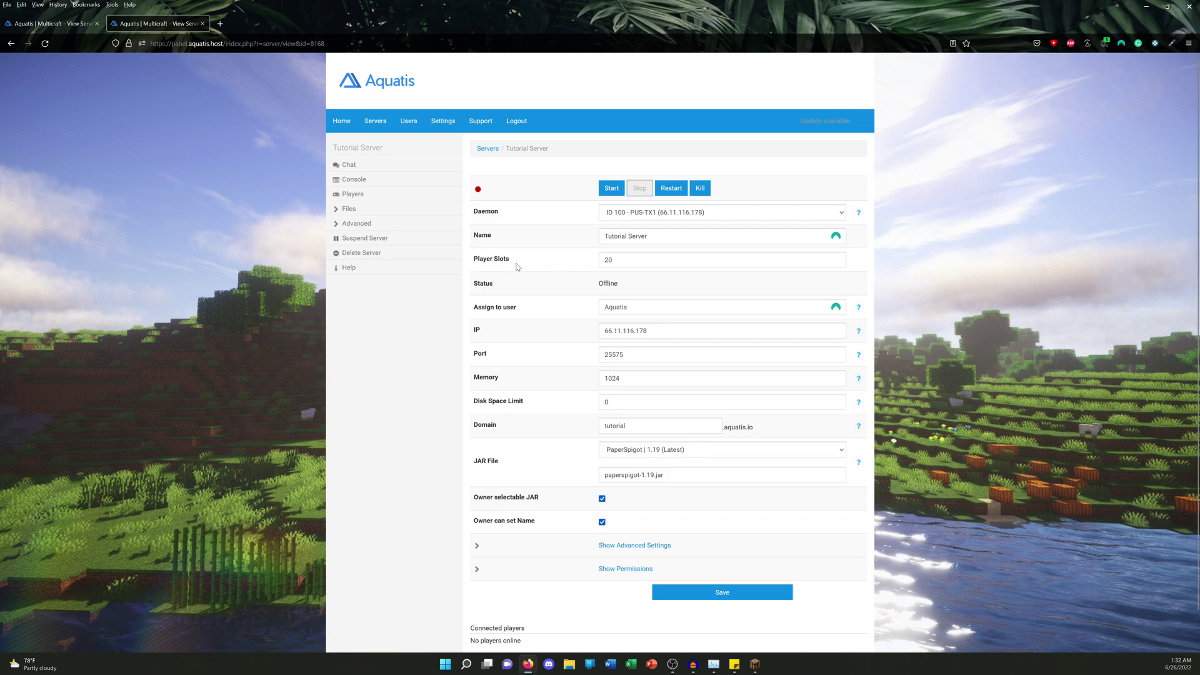
Reveal the Tutorial Server's advanced settings and record its World name 'world' in a sticky note.
click(357, 211)
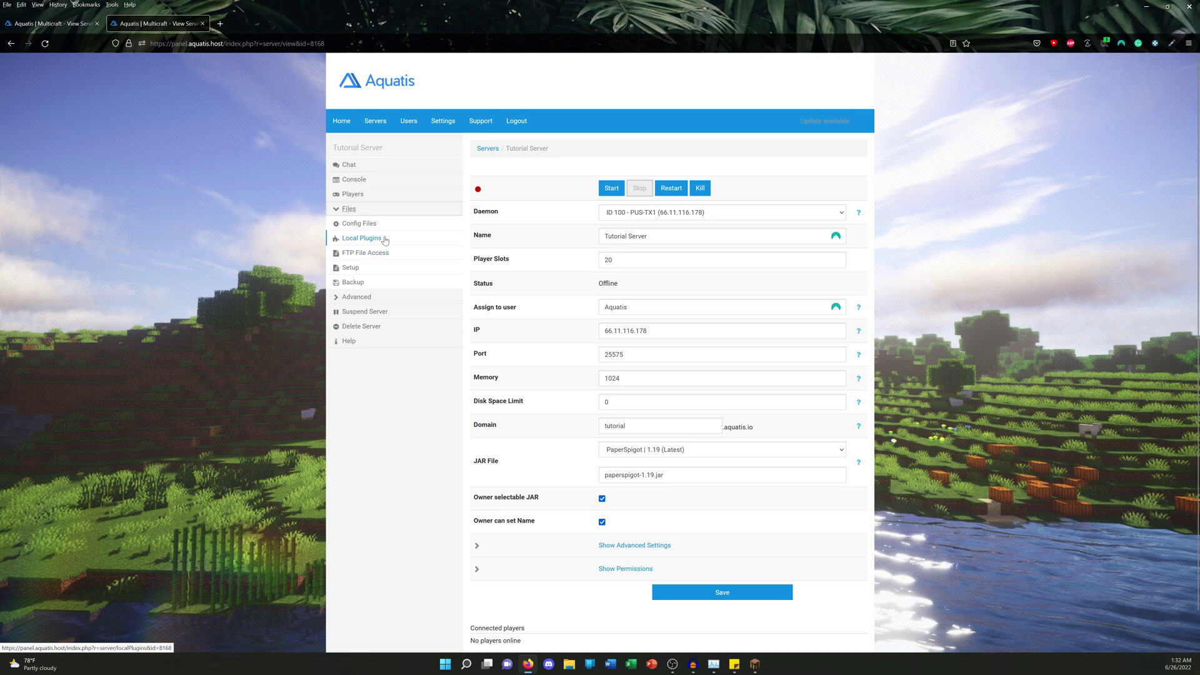
scroll(661, 367, down, 1)
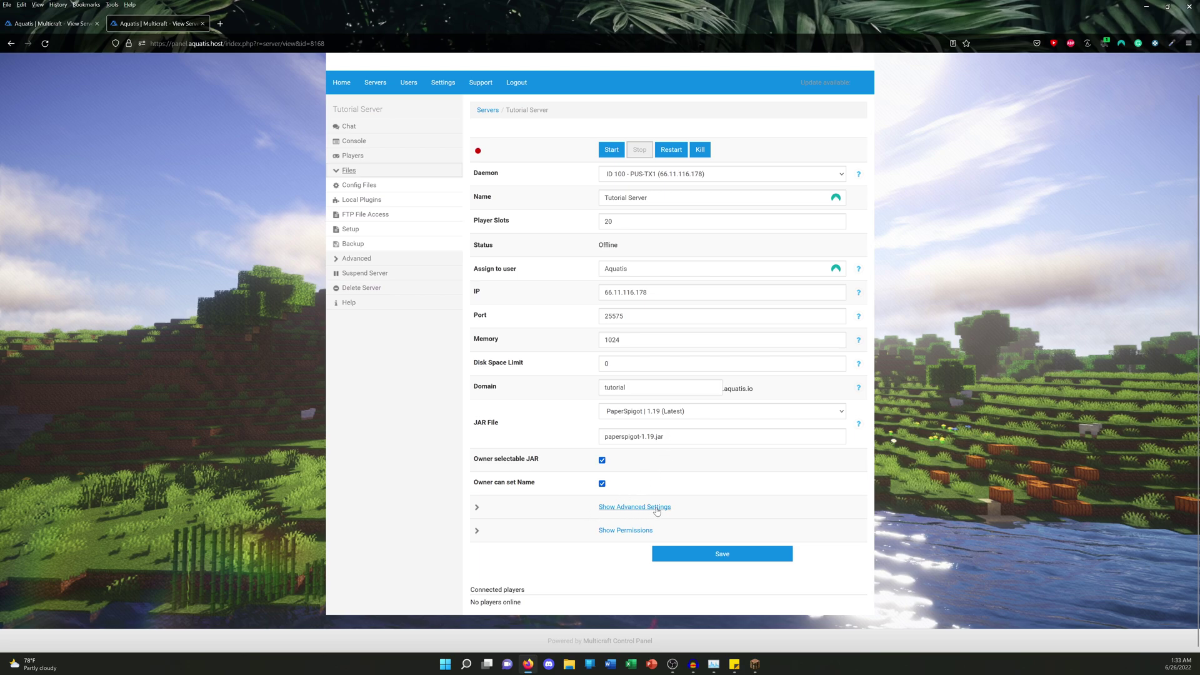
click(628, 508)
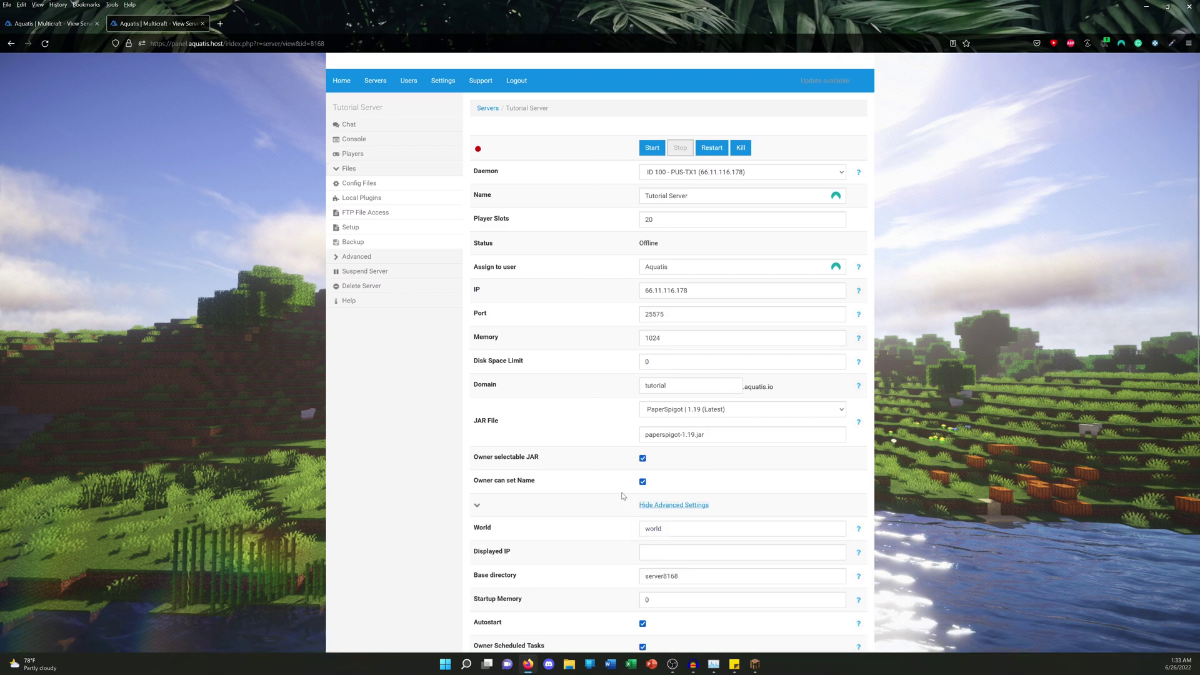
scroll(505, 477, down, 1)
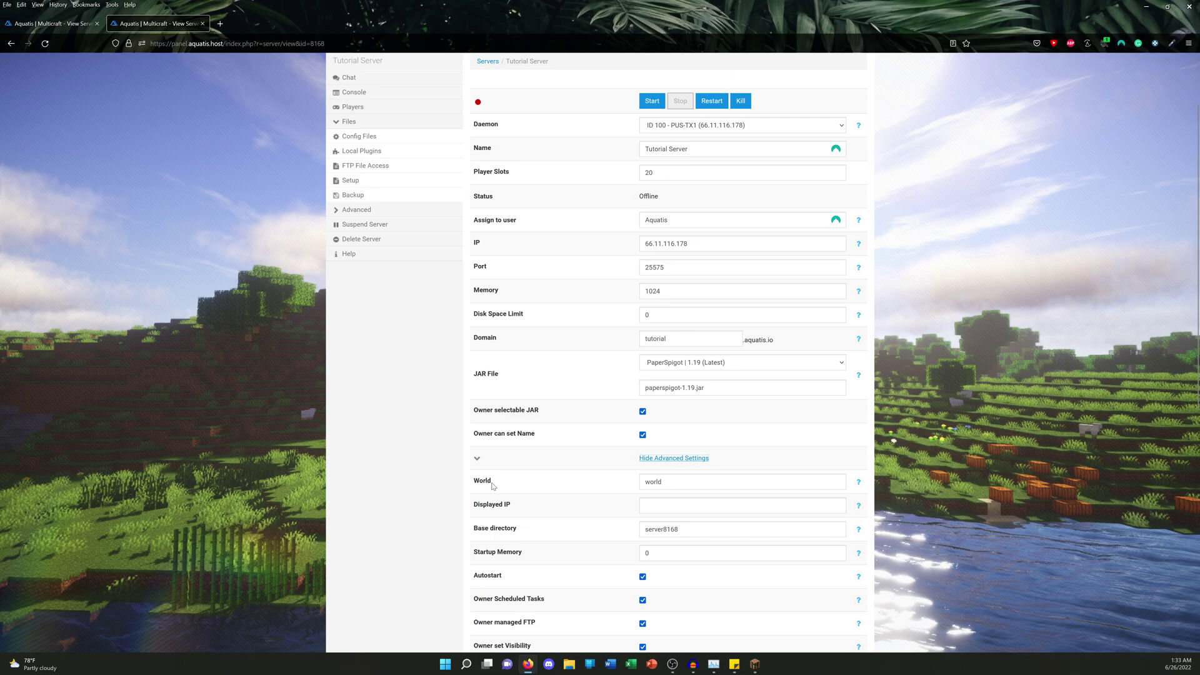
mouse_move(861, 484)
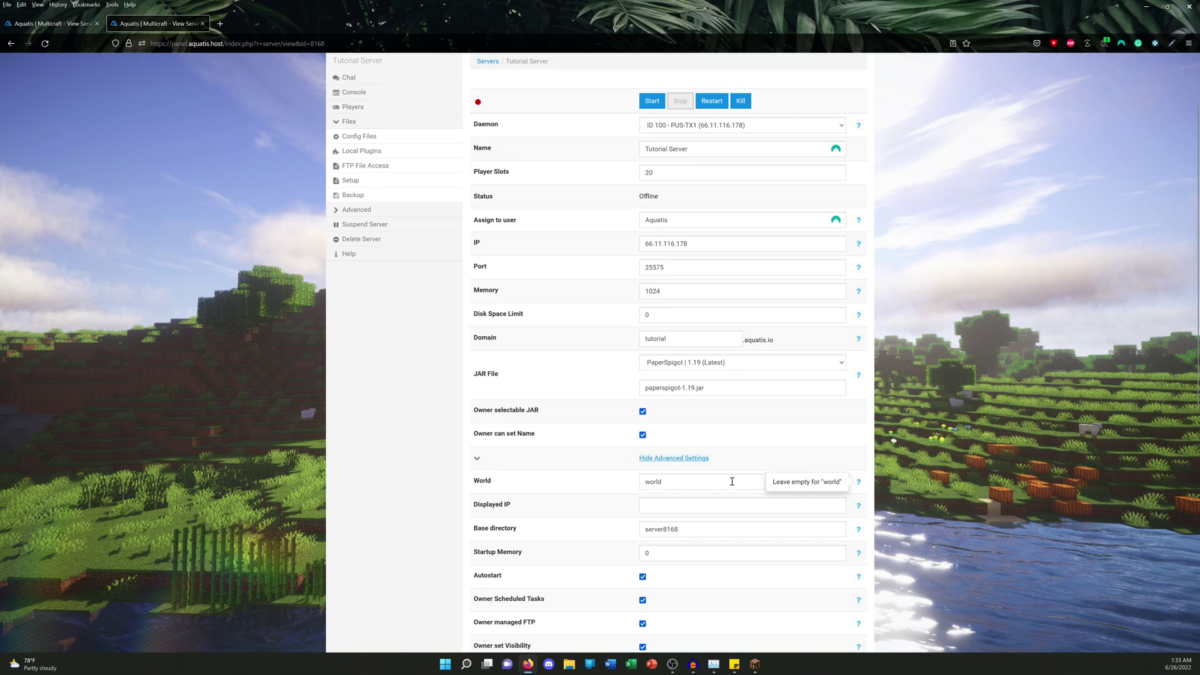
drag(694, 481, 630, 479)
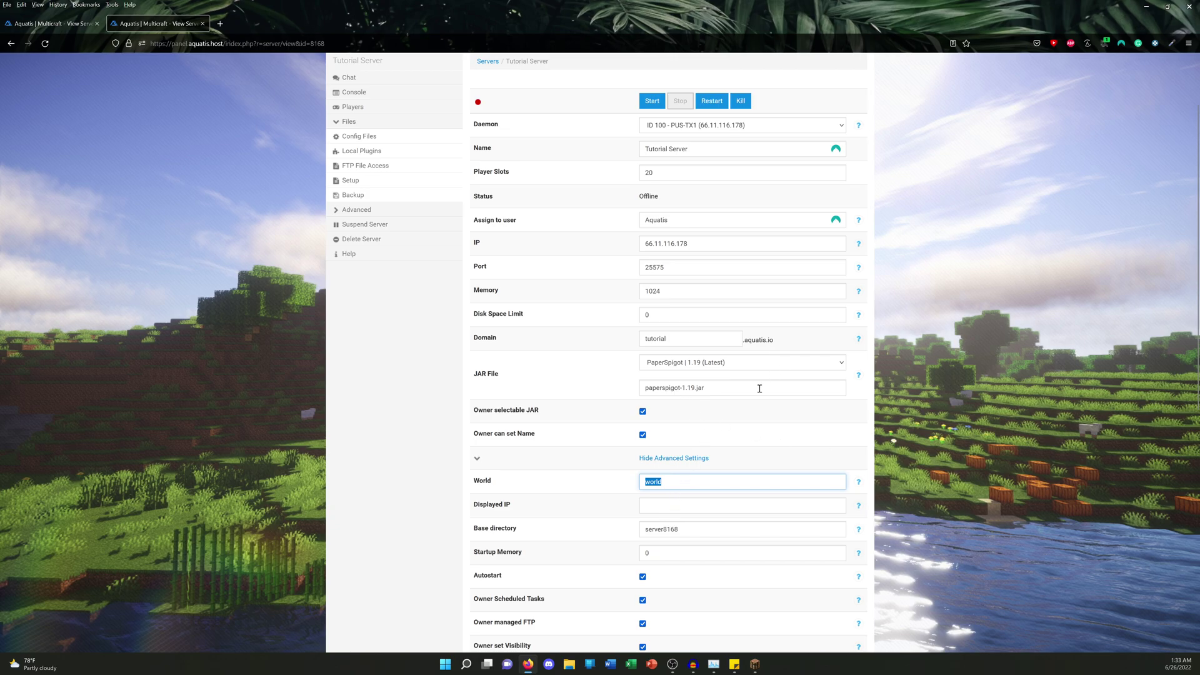
click(734, 663)
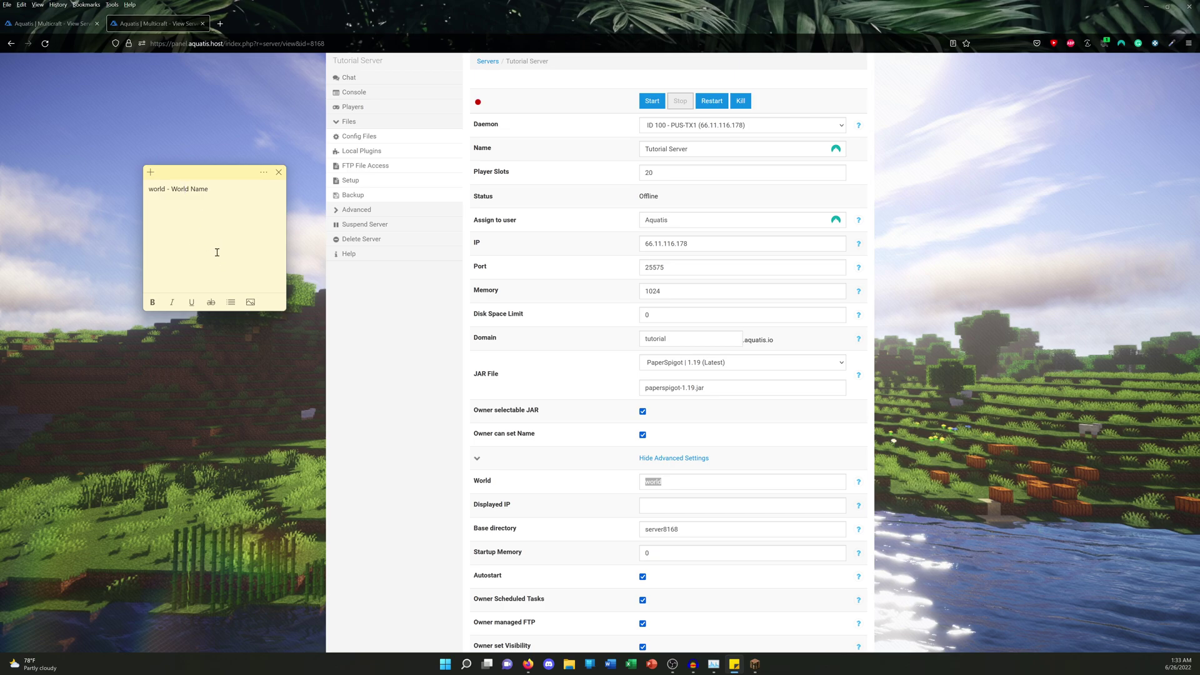
click(205, 350)
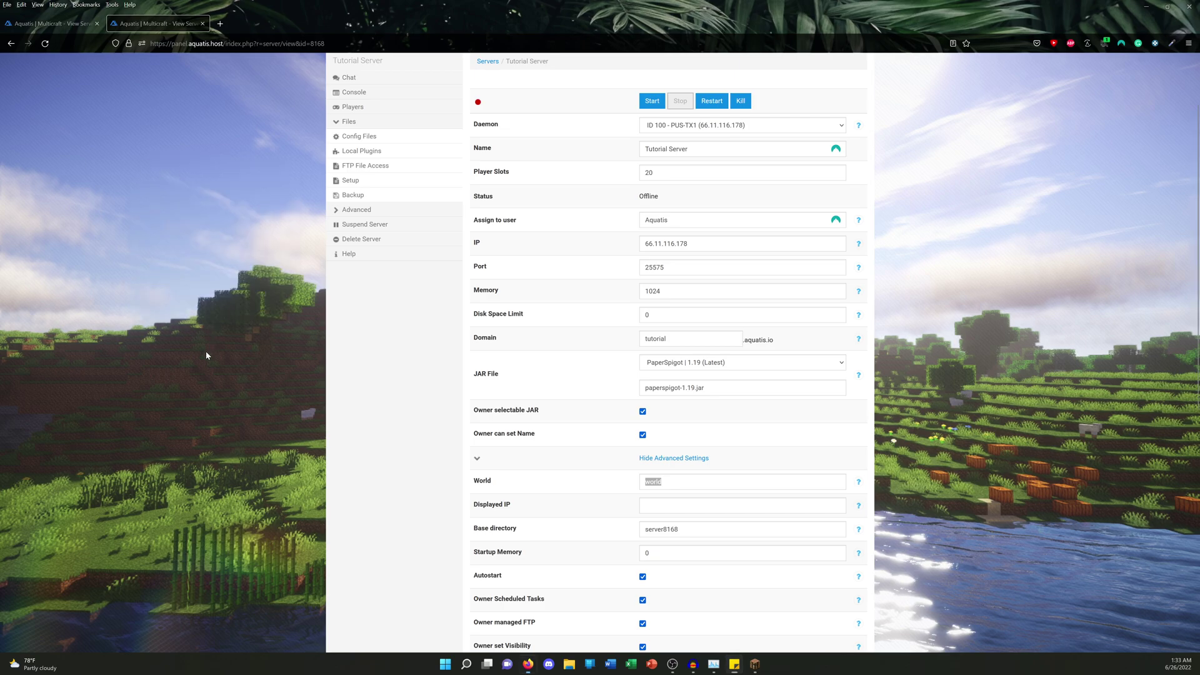
Log in to FTP File Access to list the world, world_nether and world_the_end folders.
click(388, 166)
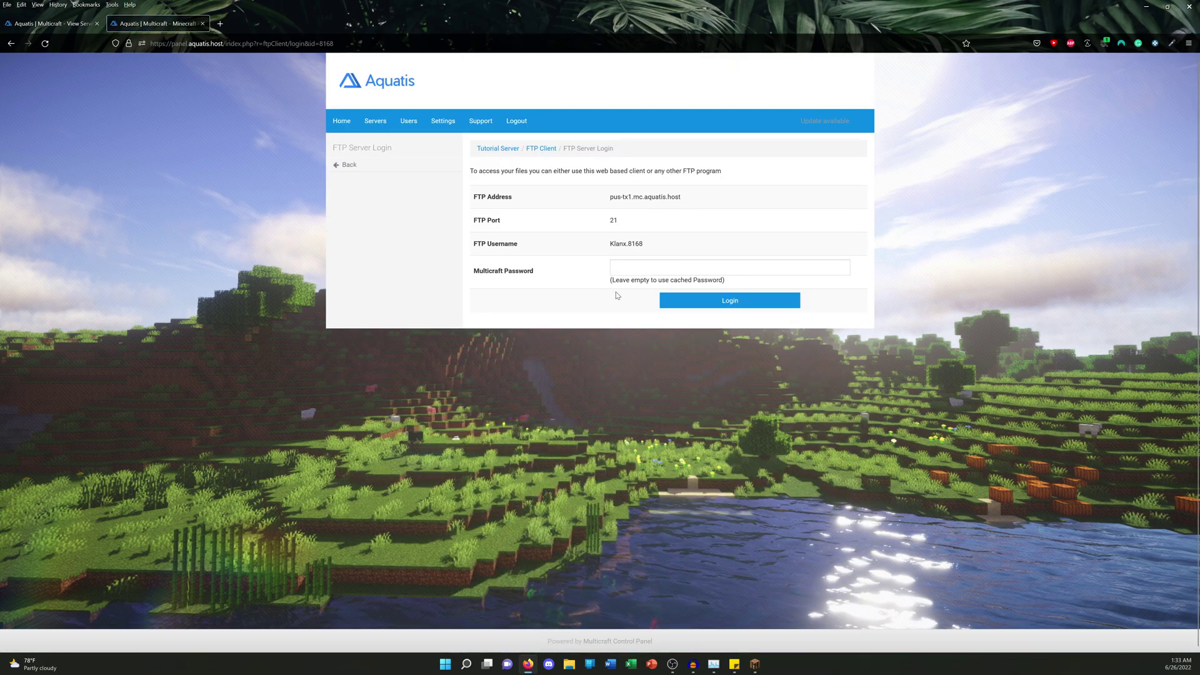
click(655, 265)
key(Return)
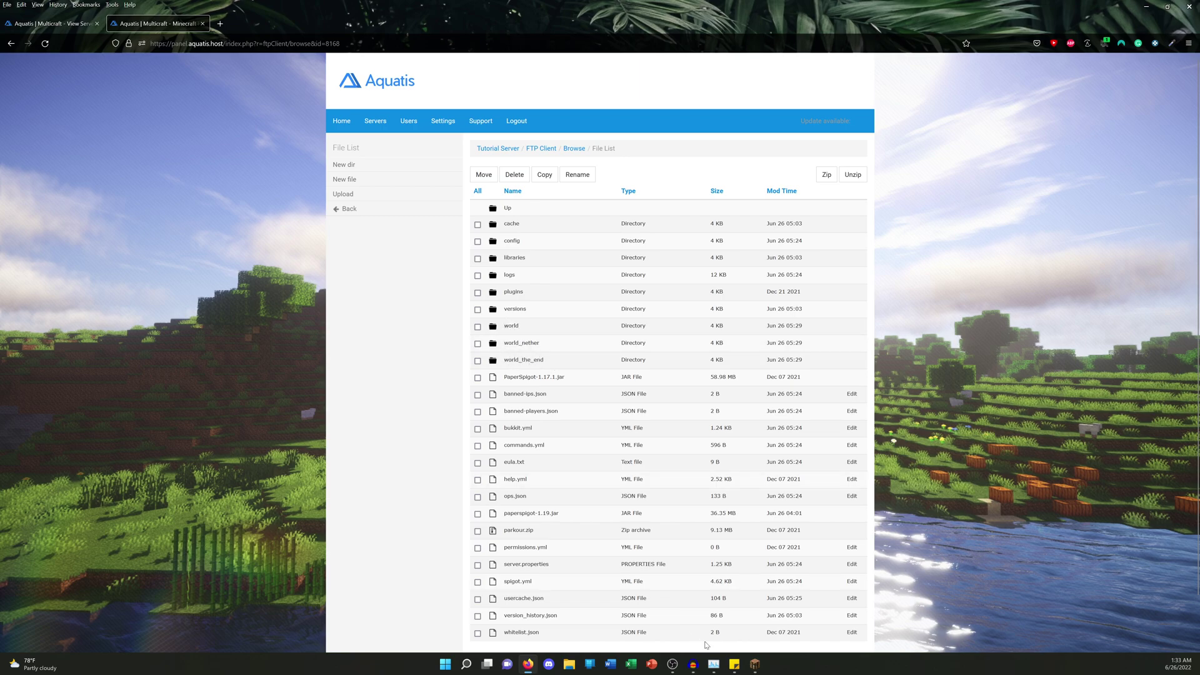
click(734, 664)
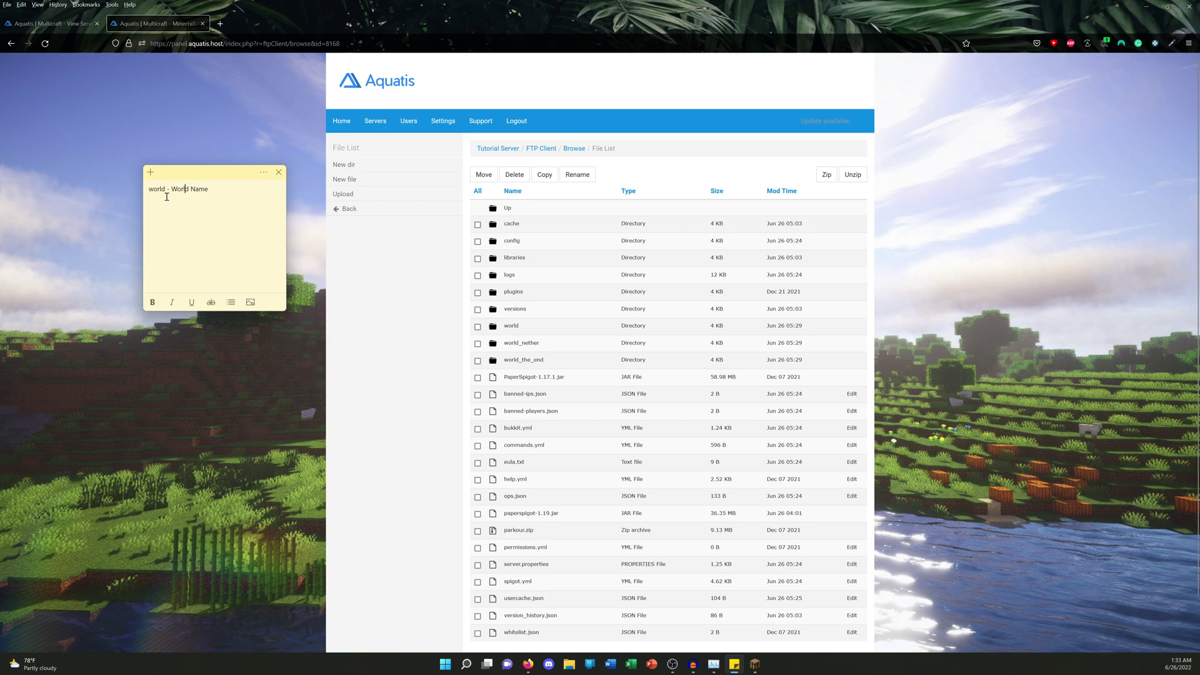
drag(163, 189, 148, 192)
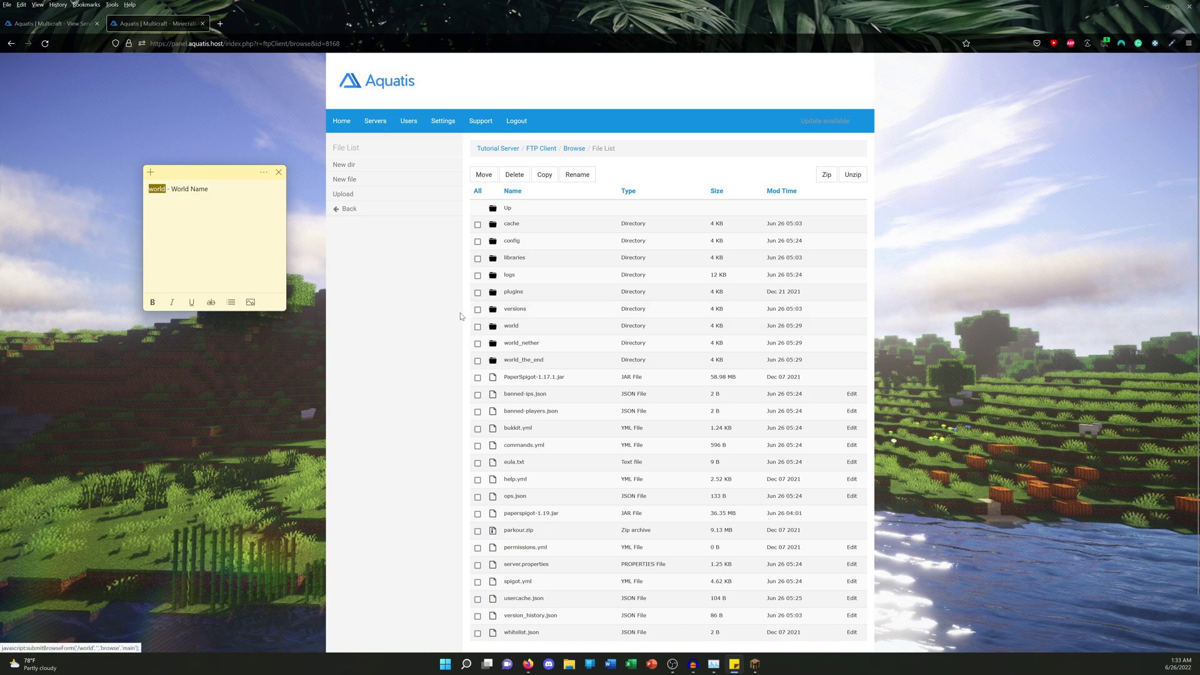
click(300, 315)
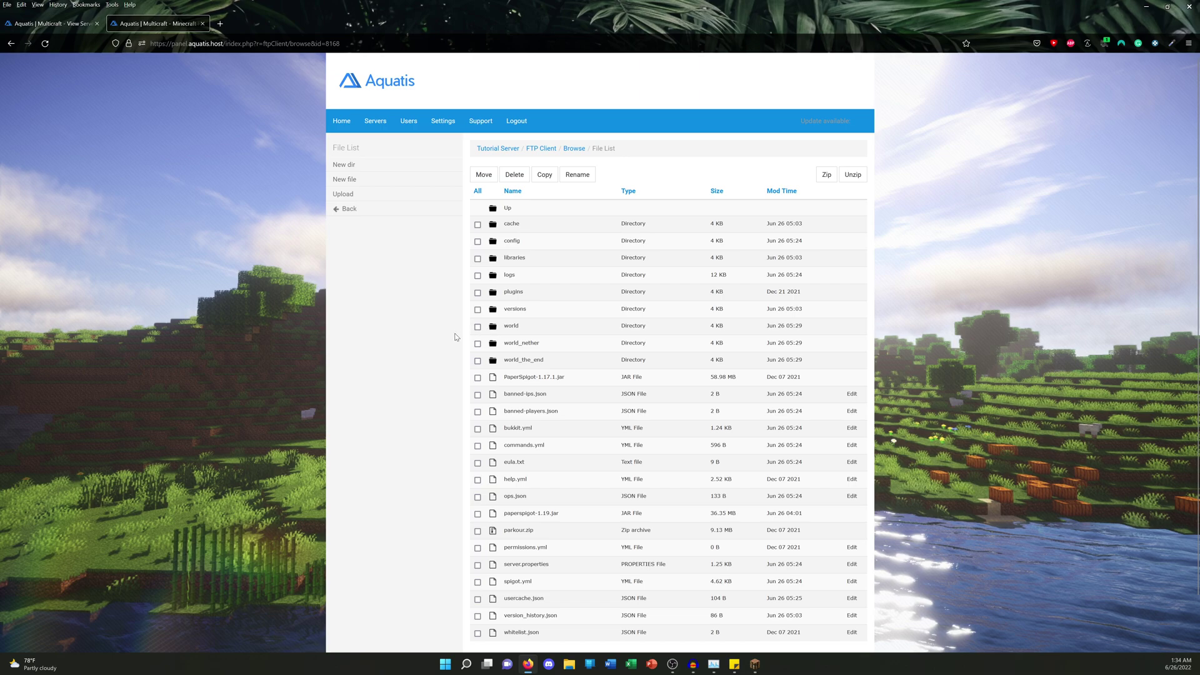
Set the server's World setting to world2 in advanced settings, then return to the FTP list.
click(57, 24)
click(653, 545)
scroll(667, 485, down, 4)
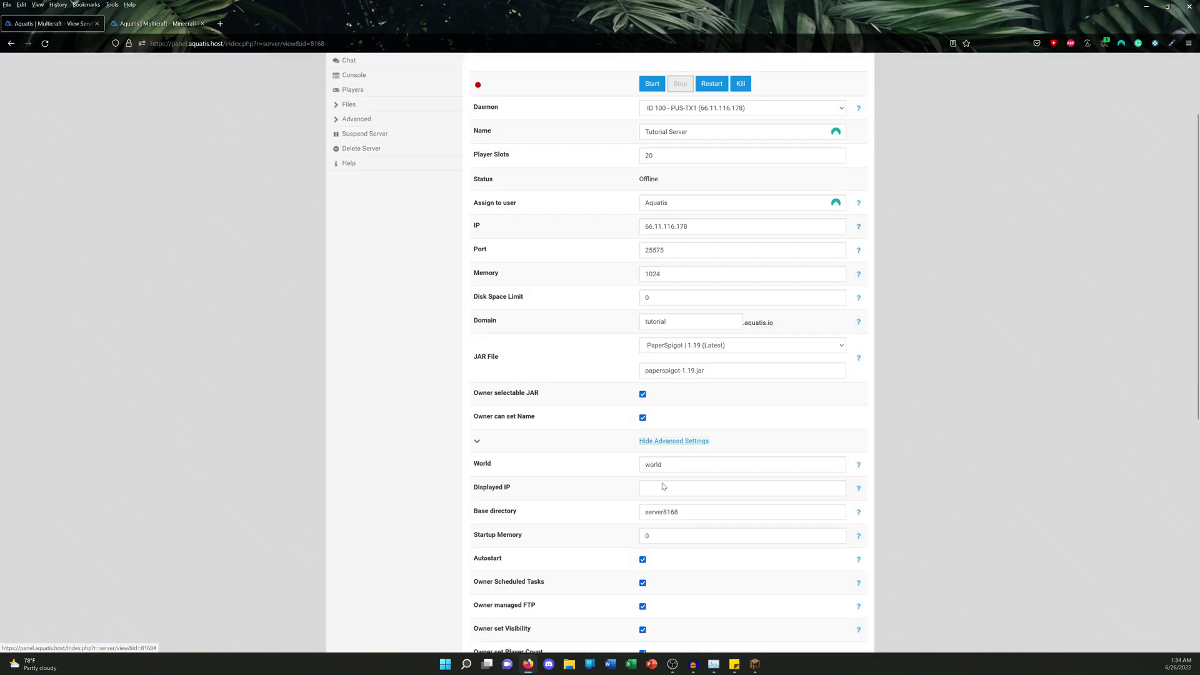
click(672, 422)
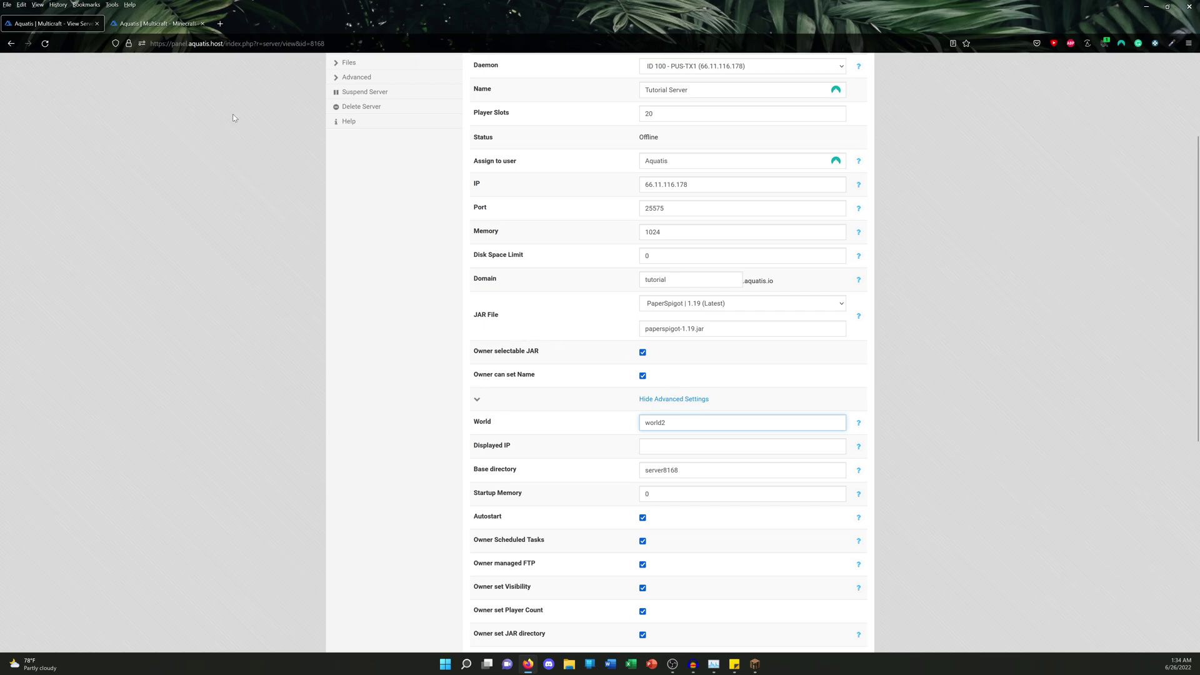
click(156, 23)
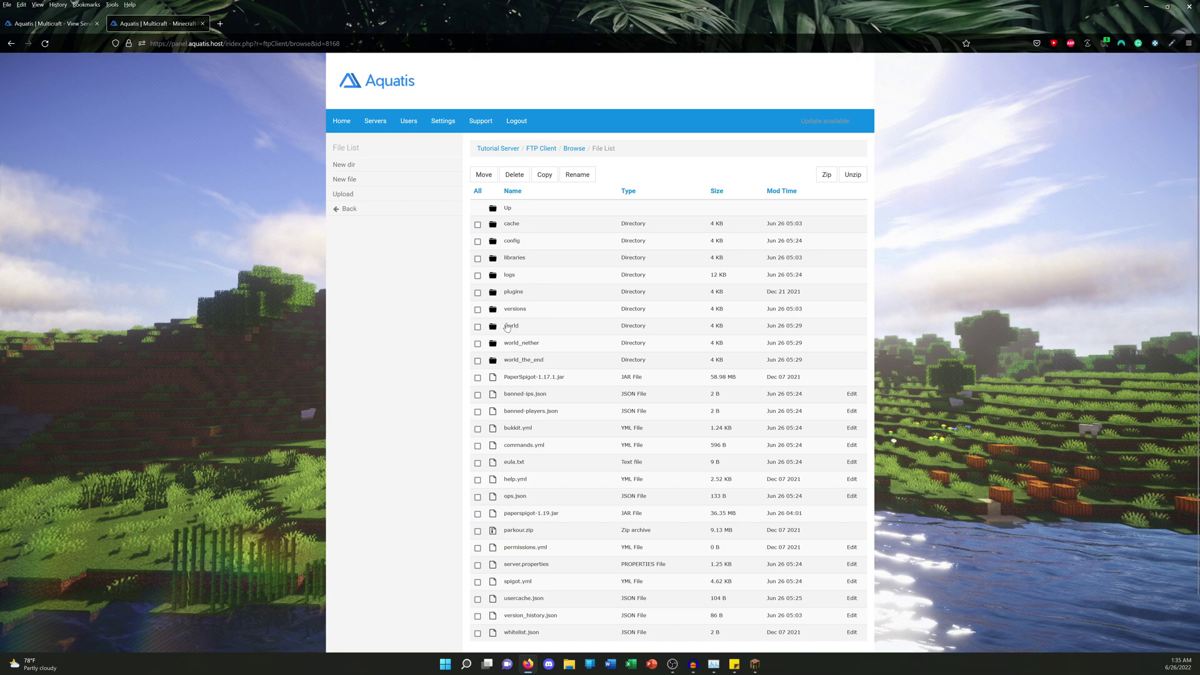
Rename the world folder to 'worldtheoneIbroke'.
click(530, 360)
click(478, 326)
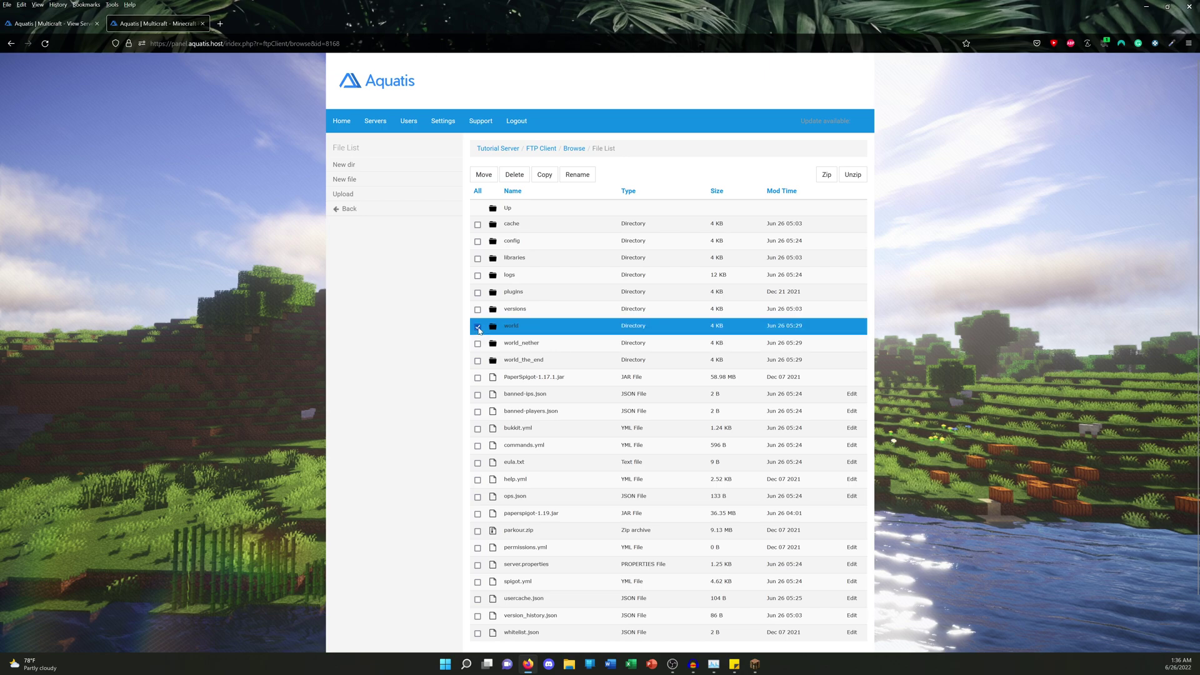
click(577, 175)
click(561, 212)
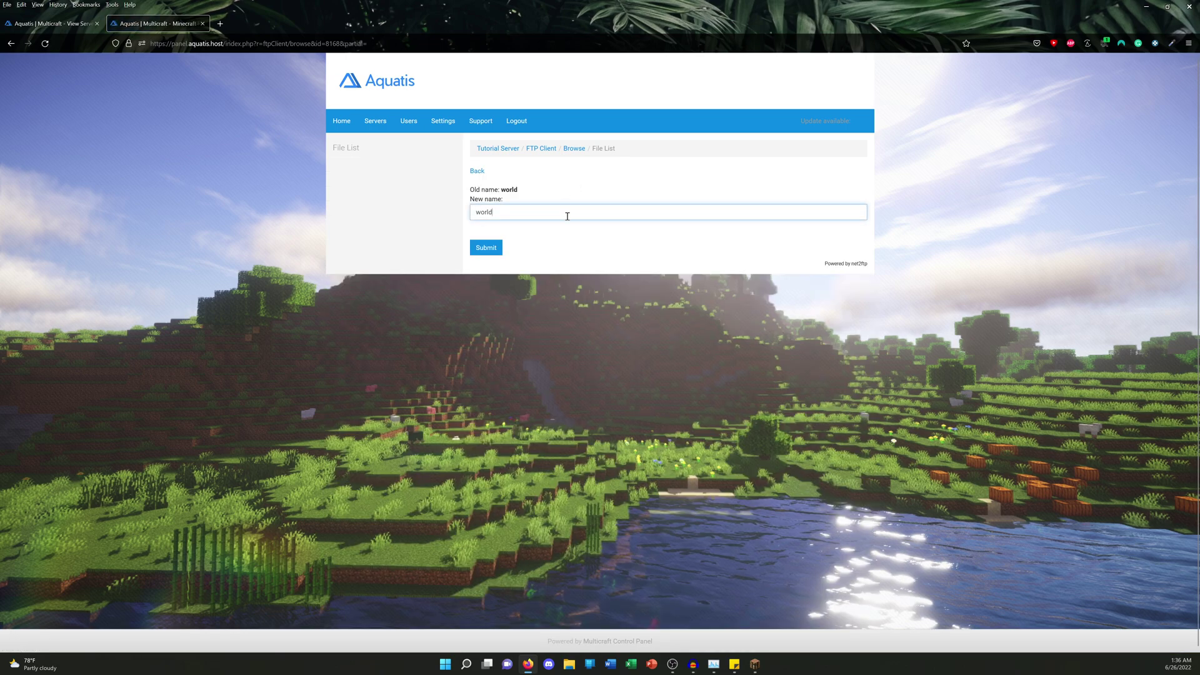
text(_)
key(BackSpace)
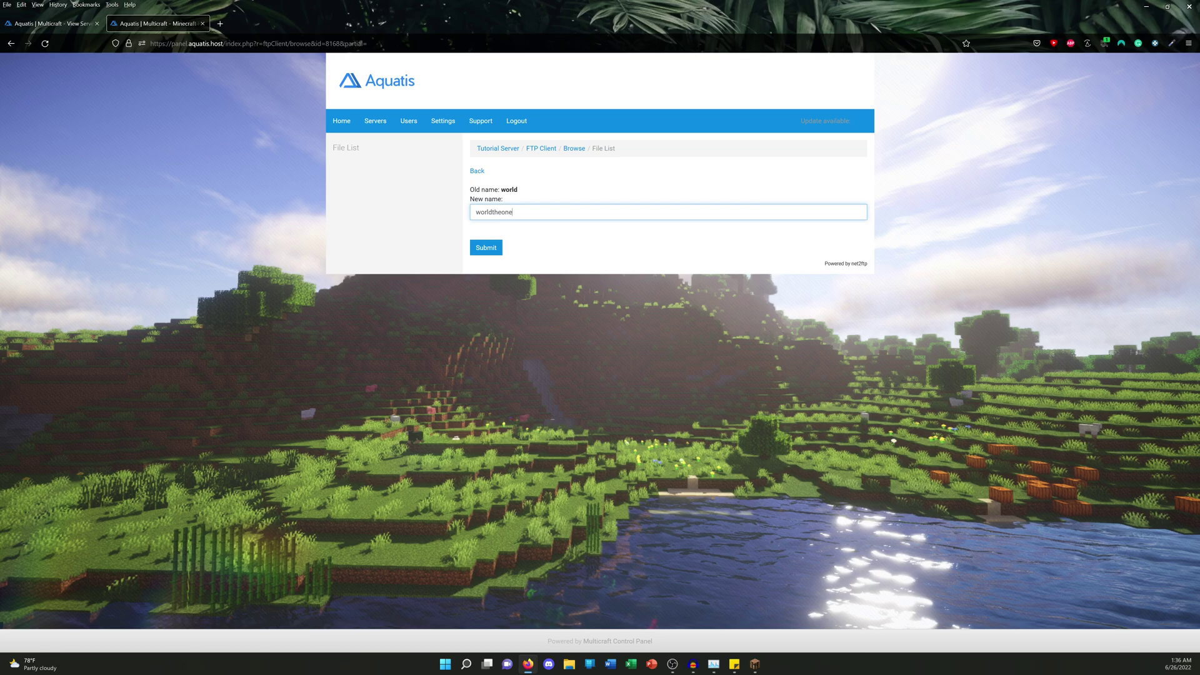
click(486, 248)
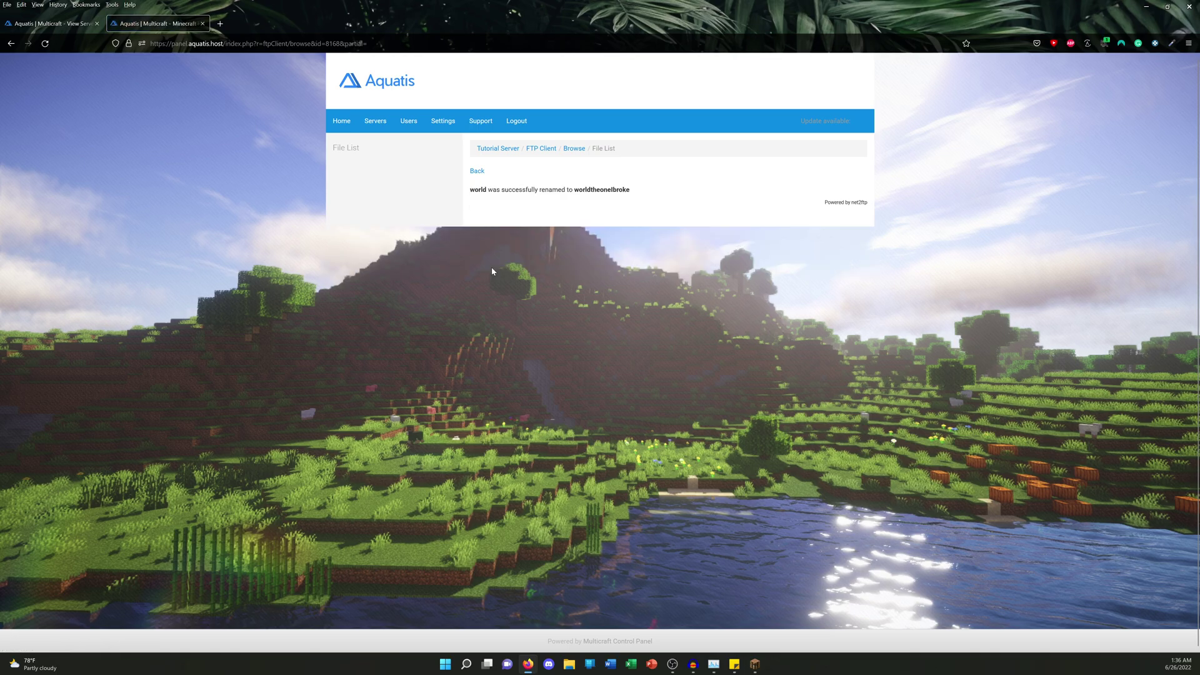
Check the world name in the sticky note, then open the world_nether folder.
click(477, 173)
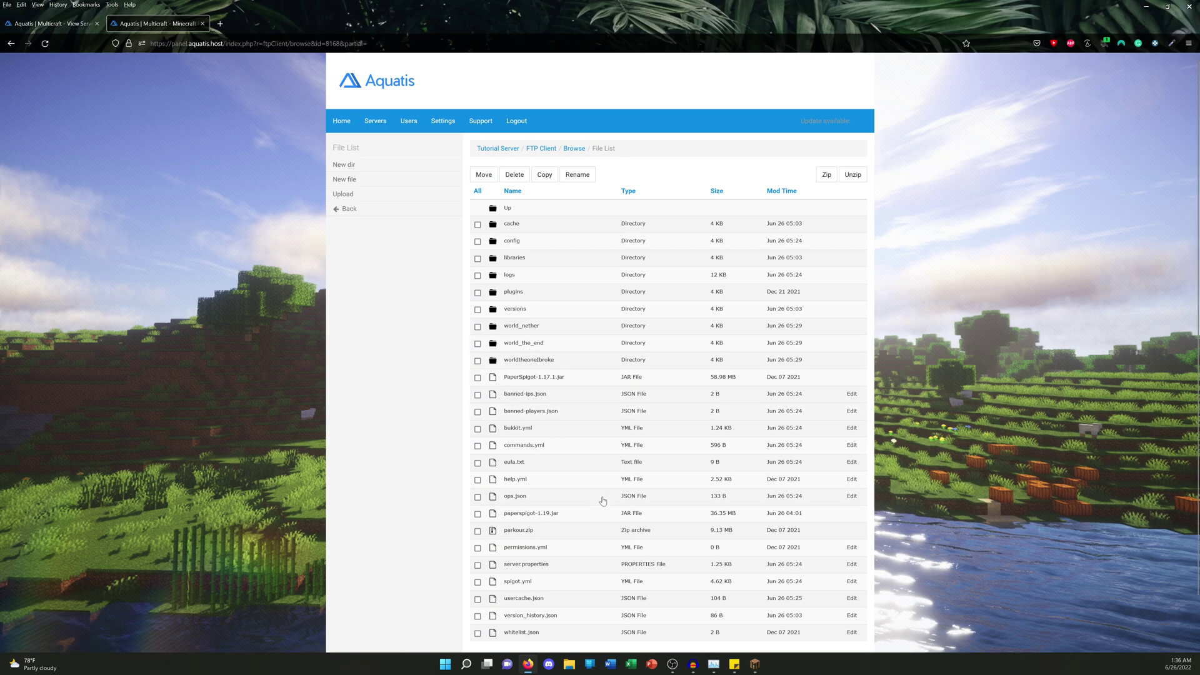
click(734, 663)
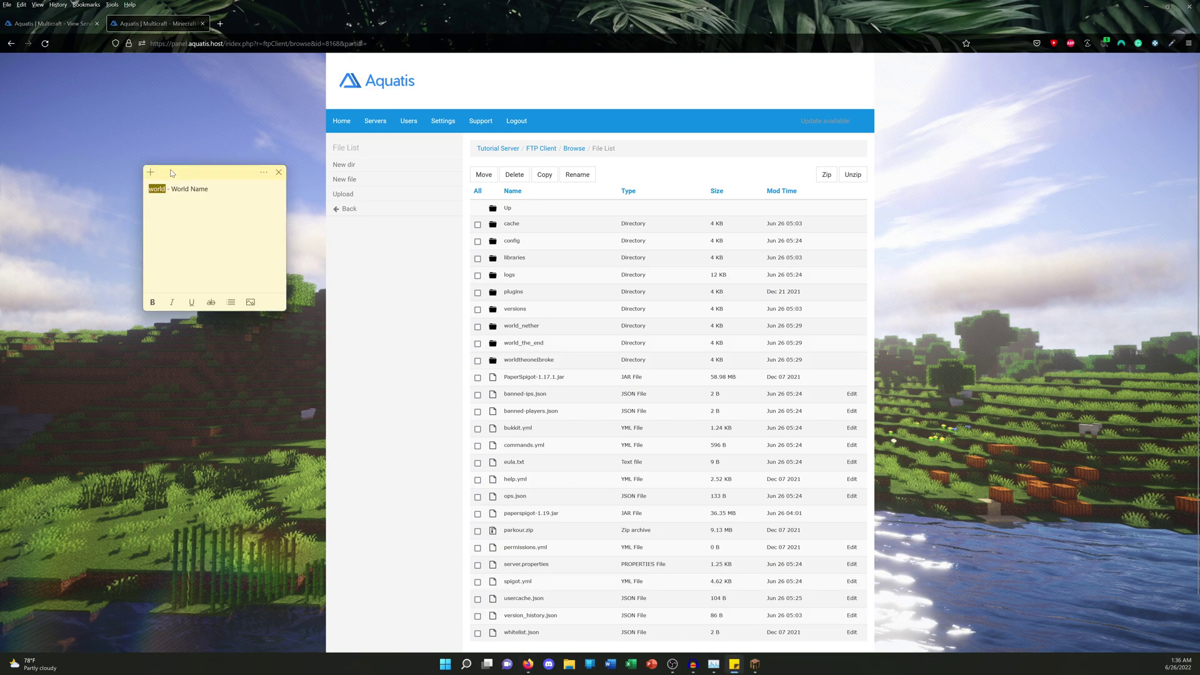
double_click(166, 189)
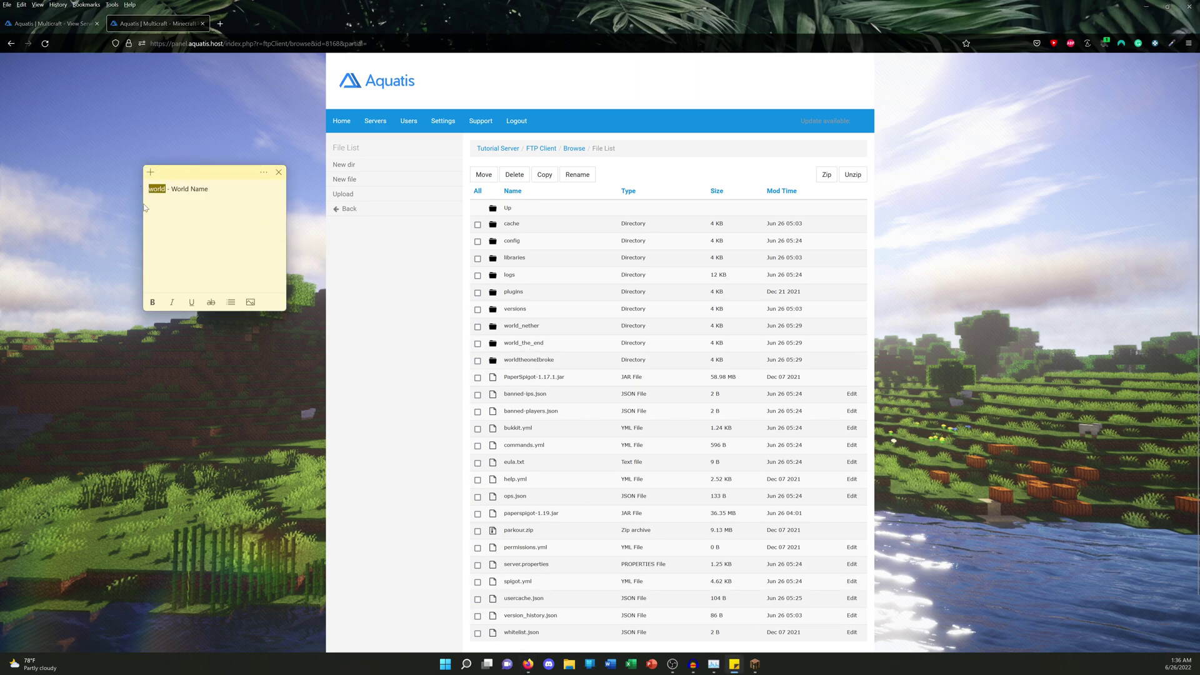
click(532, 326)
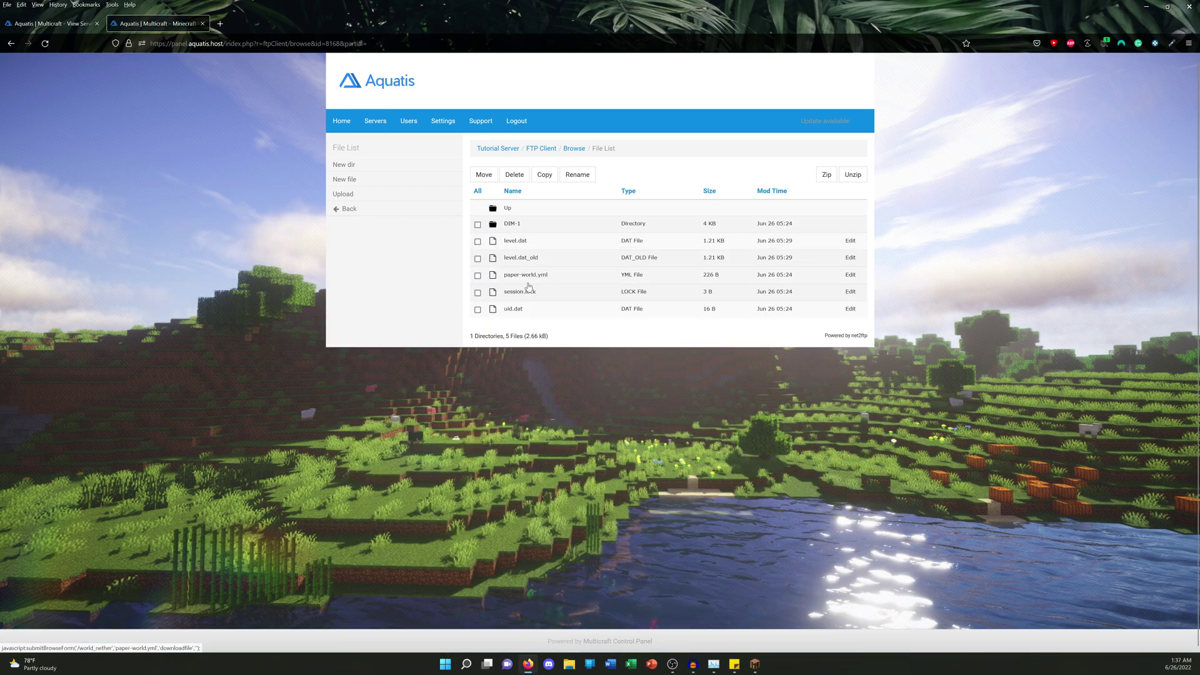
Leave world_nether and log back into FTP using the saved panel password.
click(395, 208)
click(656, 267)
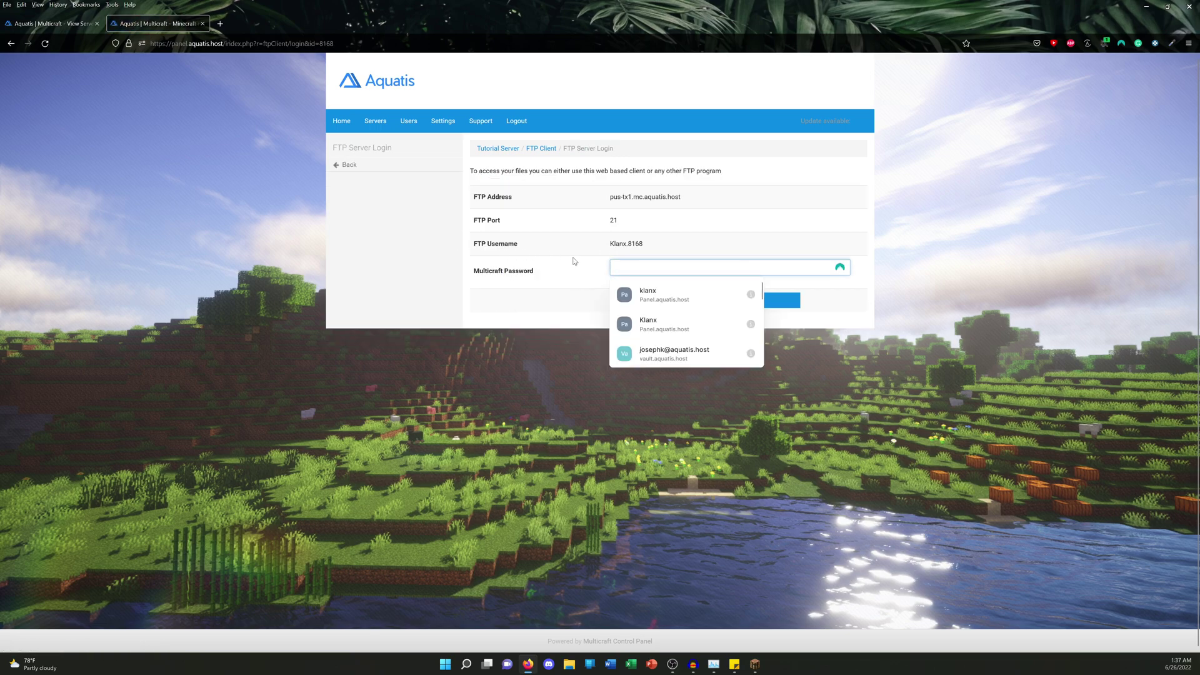
click(648, 293)
key(Return)
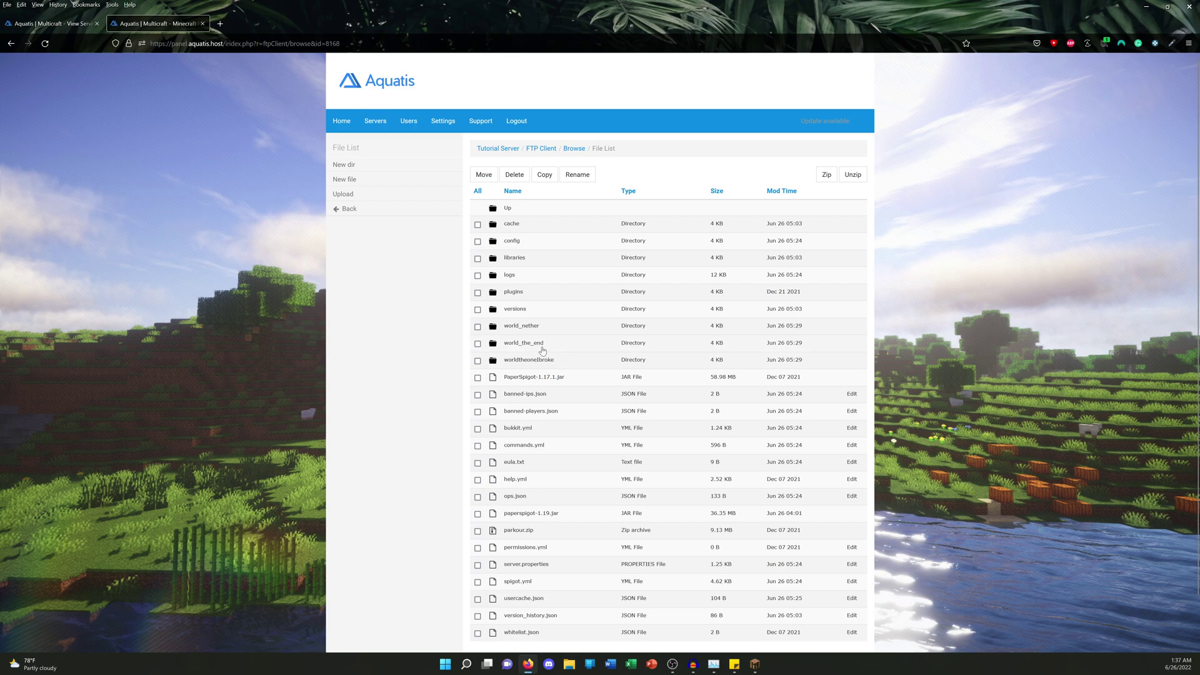
Delete the world_nether folder along with all its files and subfolders.
click(479, 360)
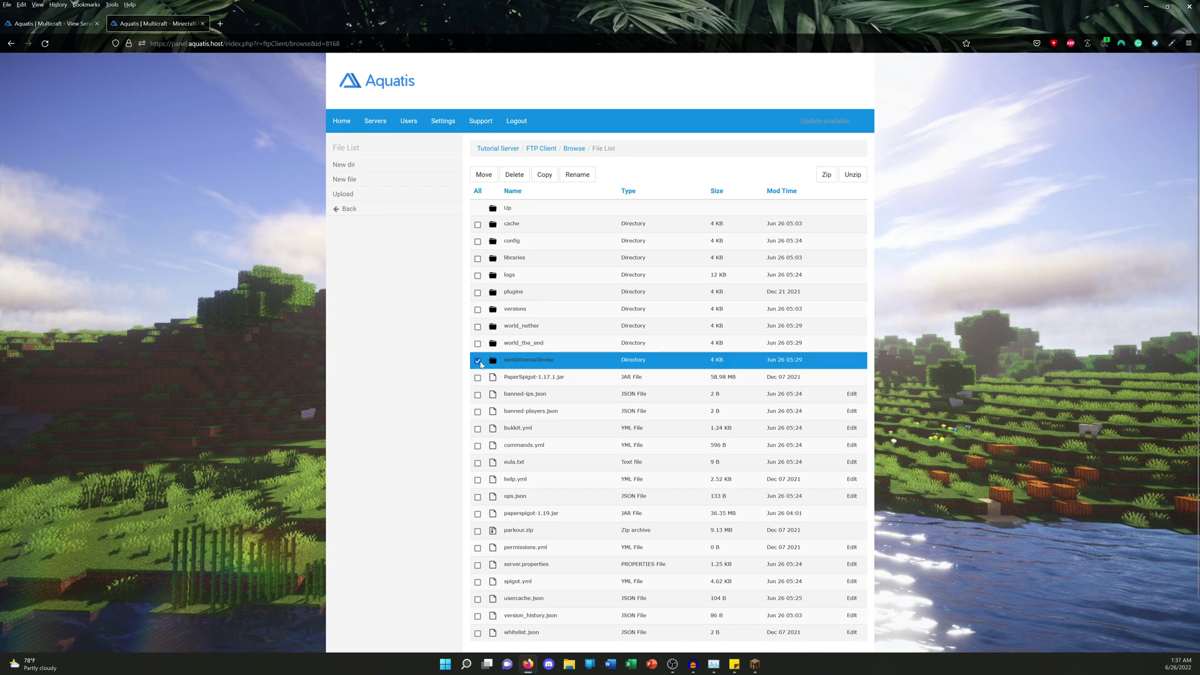
click(479, 361)
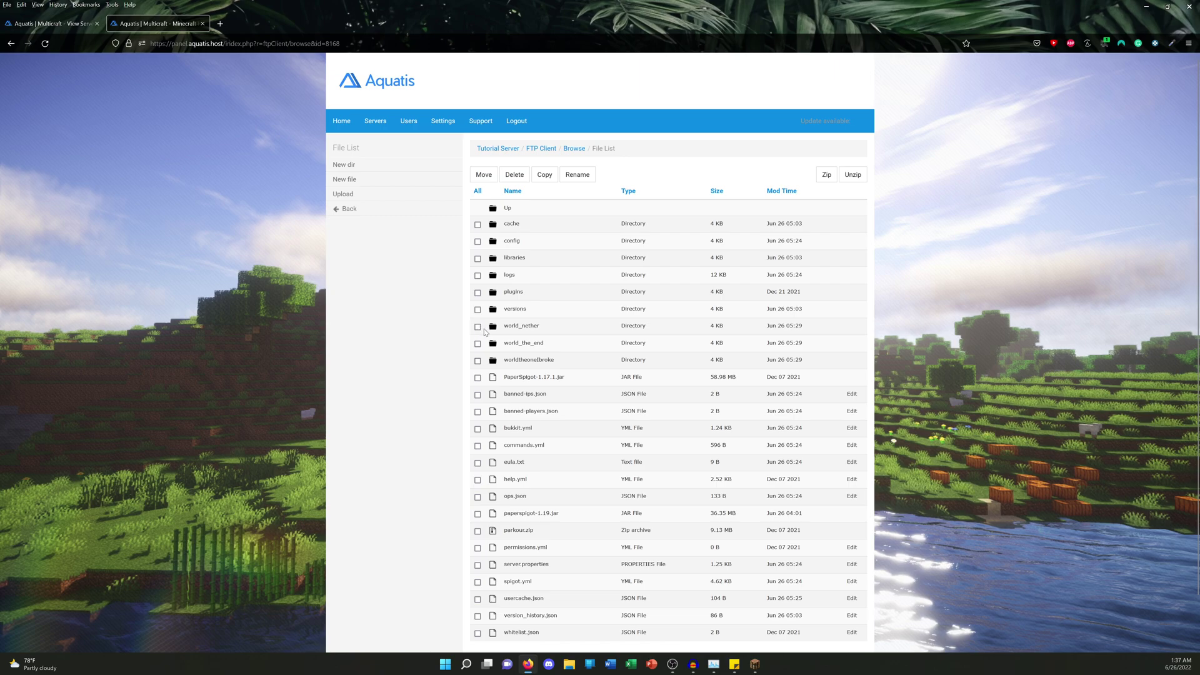
click(478, 327)
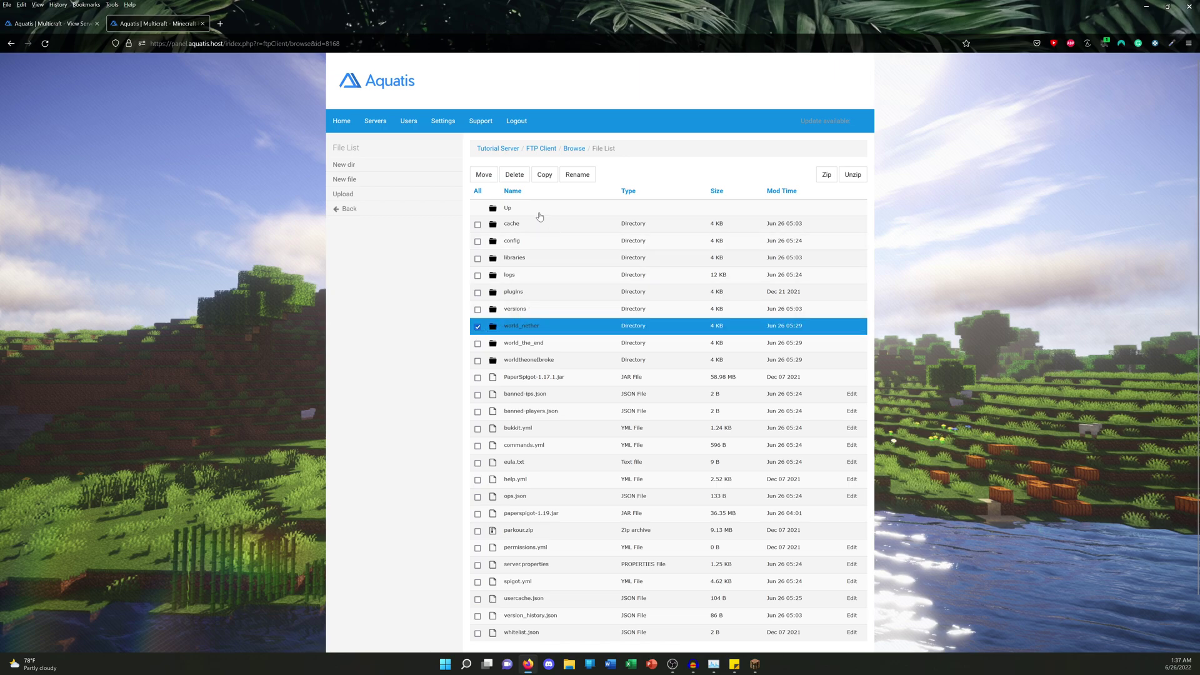
click(515, 176)
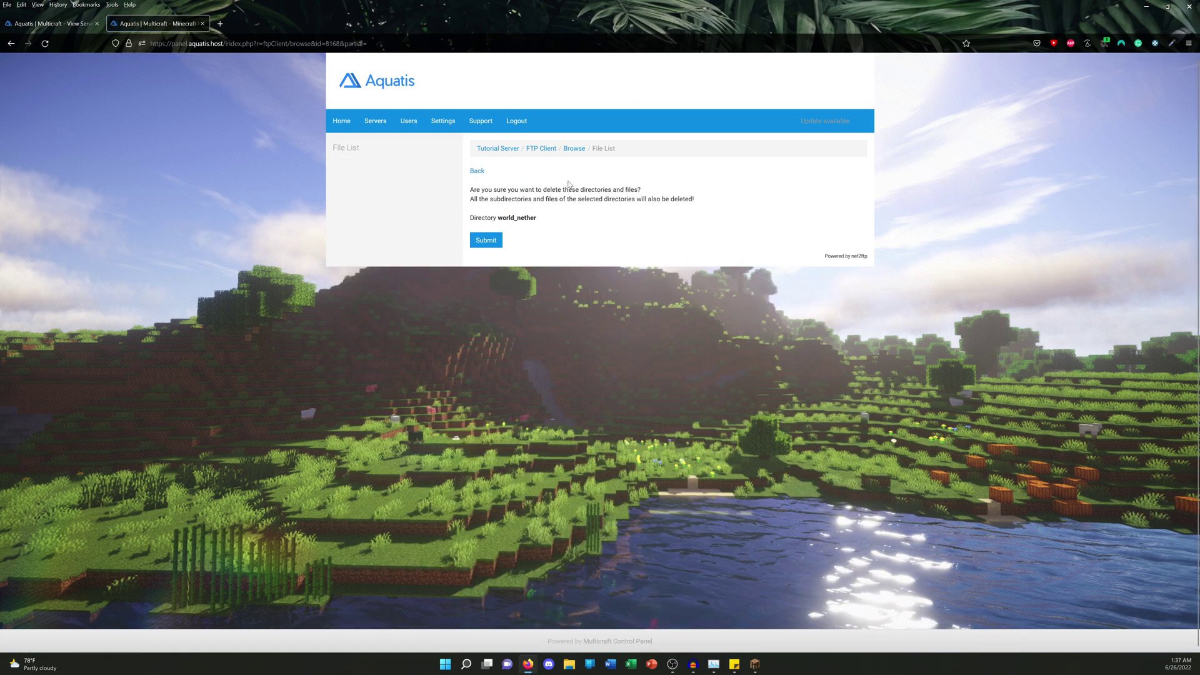
click(489, 240)
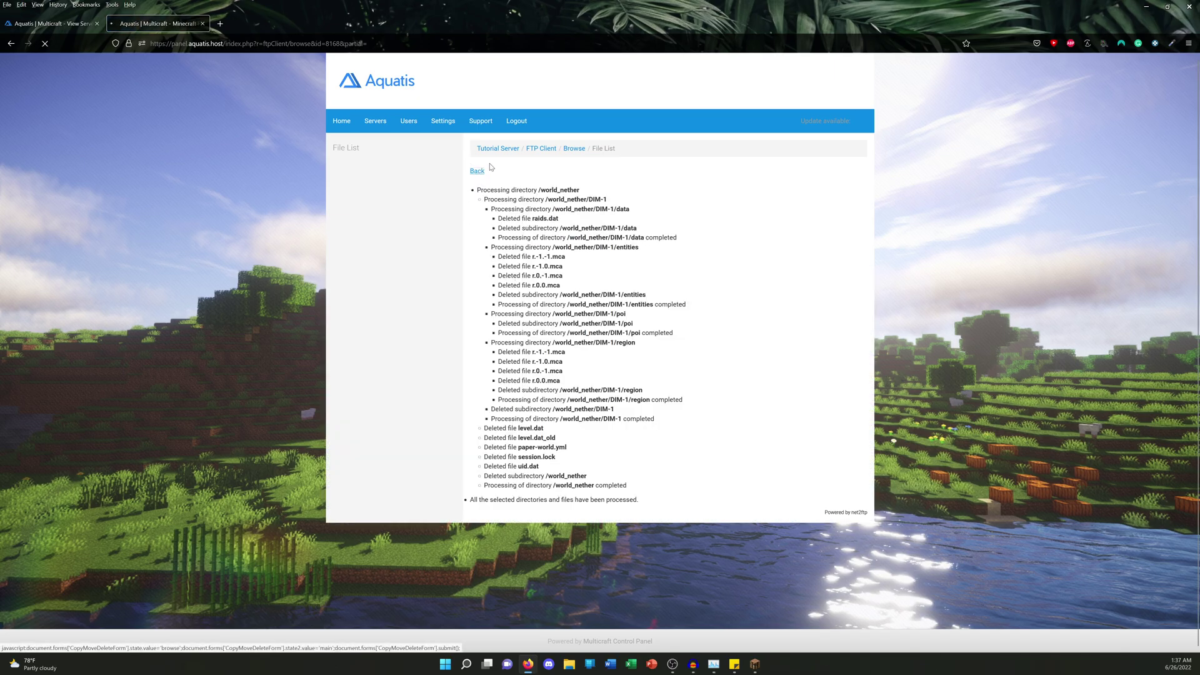
Return to the file list and close the file browser tab, back to the Tutorial Server settings.
click(479, 171)
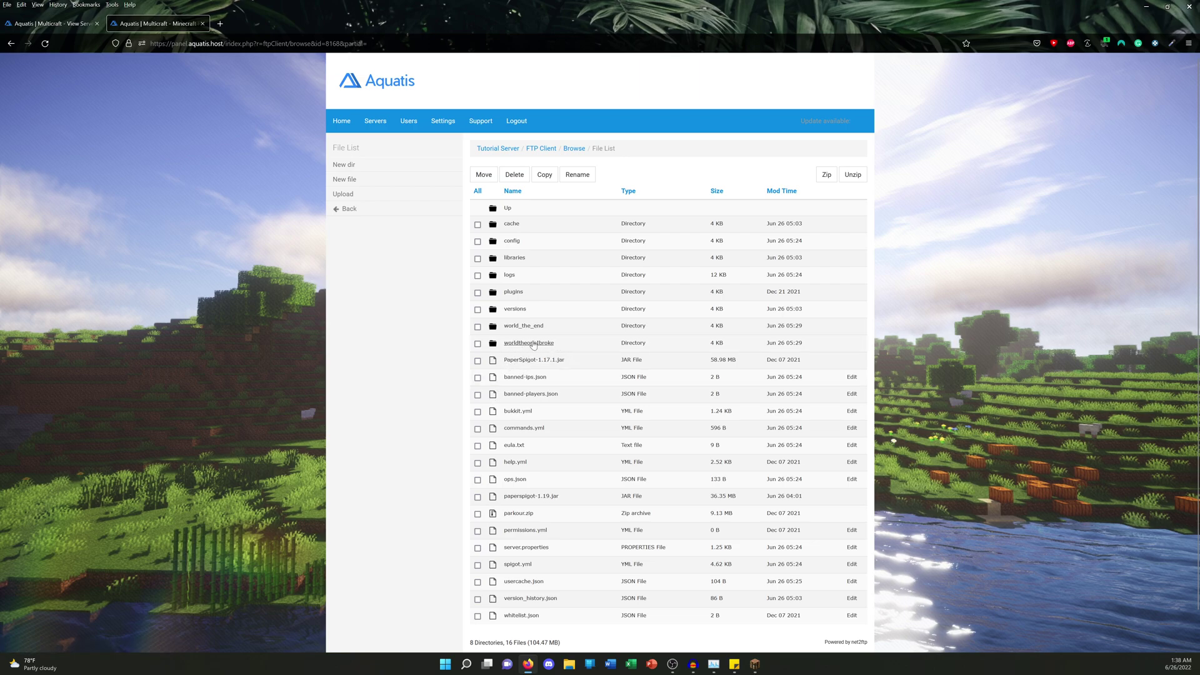
click(477, 344)
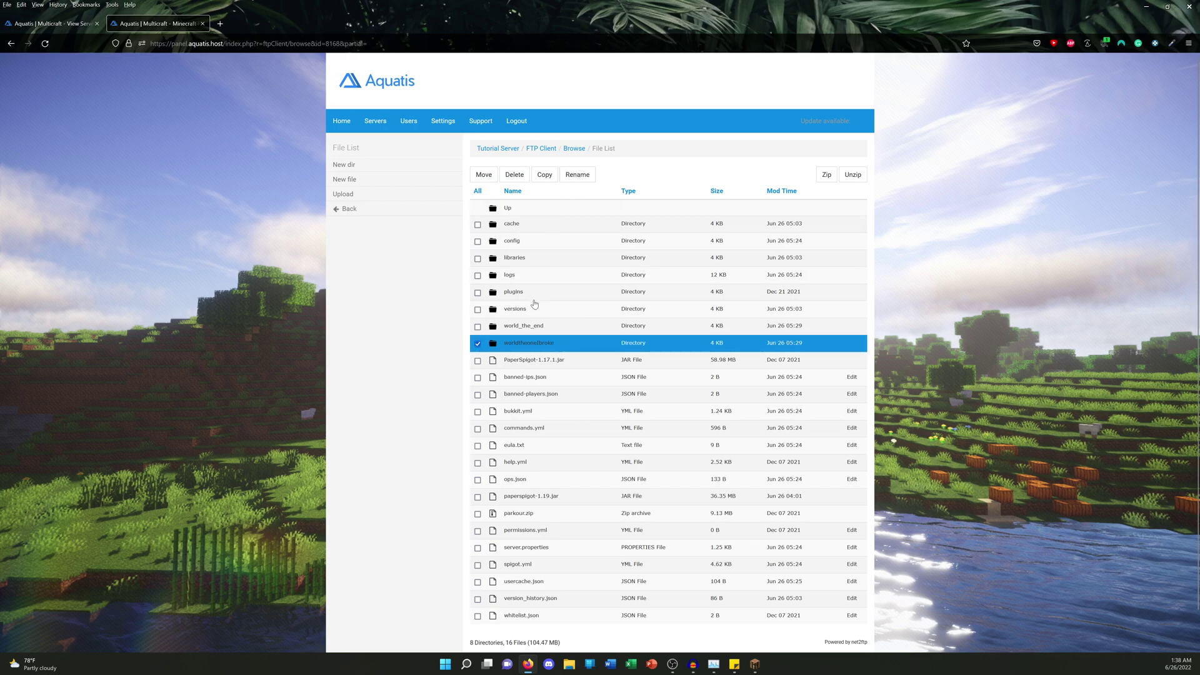
click(478, 344)
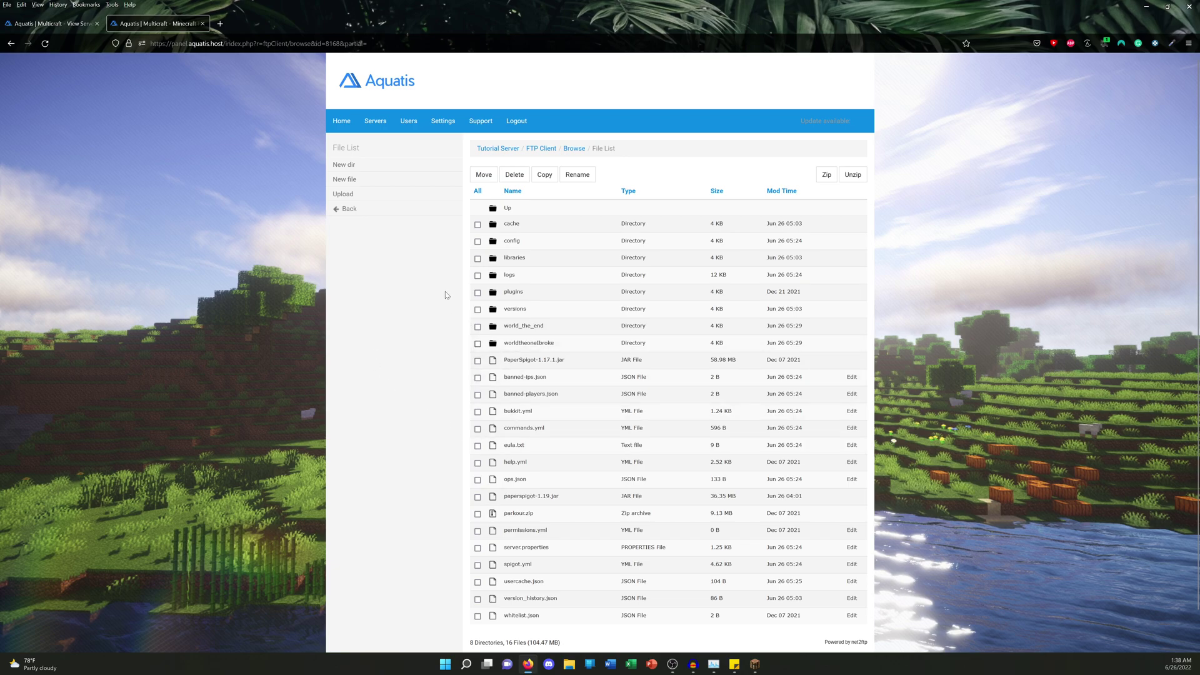
click(203, 23)
Start the Tutorial Server and follow its console log until startup completes.
scroll(312, 344, up, 3)
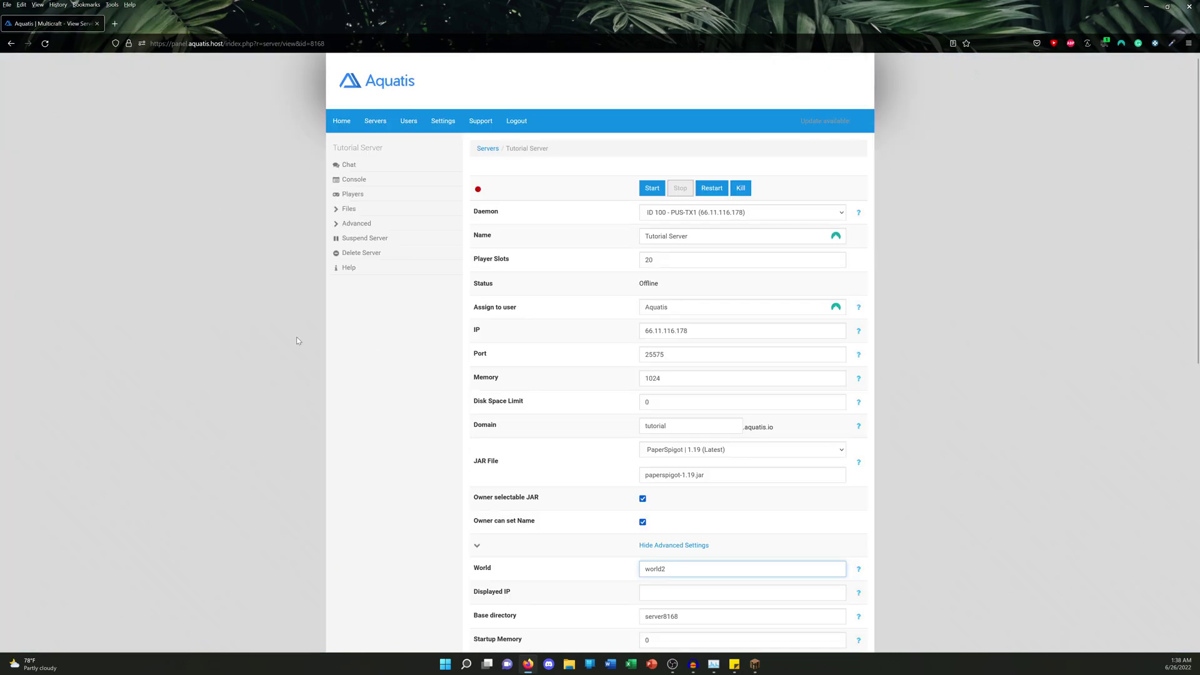
click(651, 189)
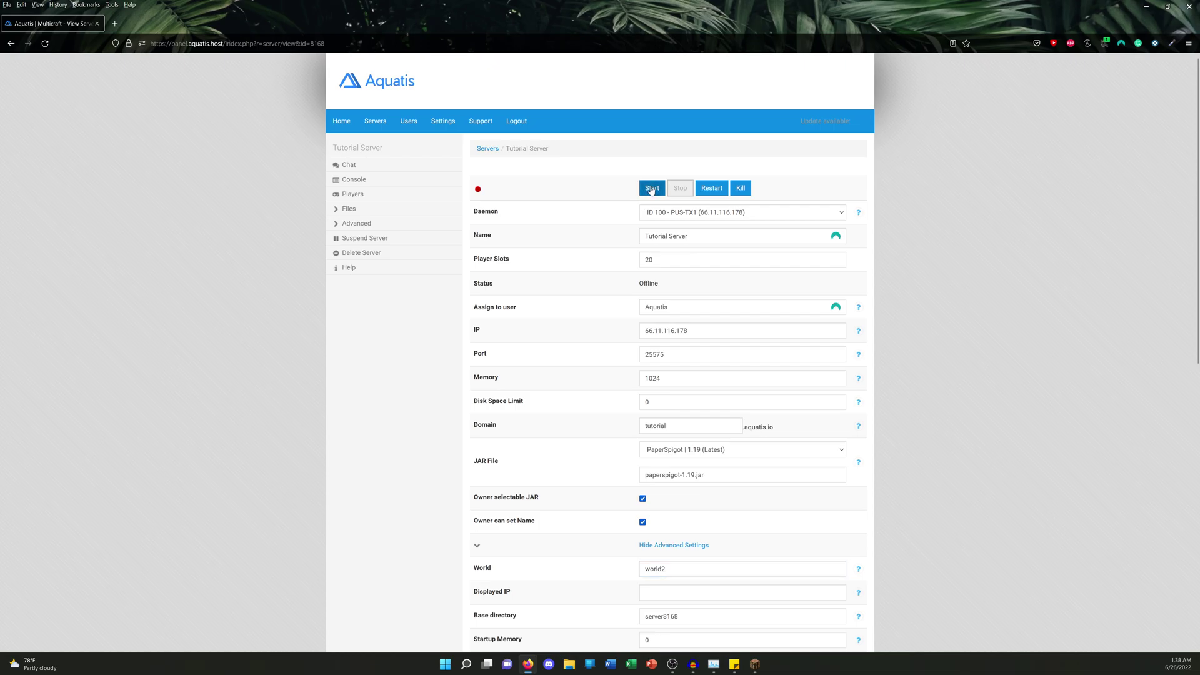
click(380, 184)
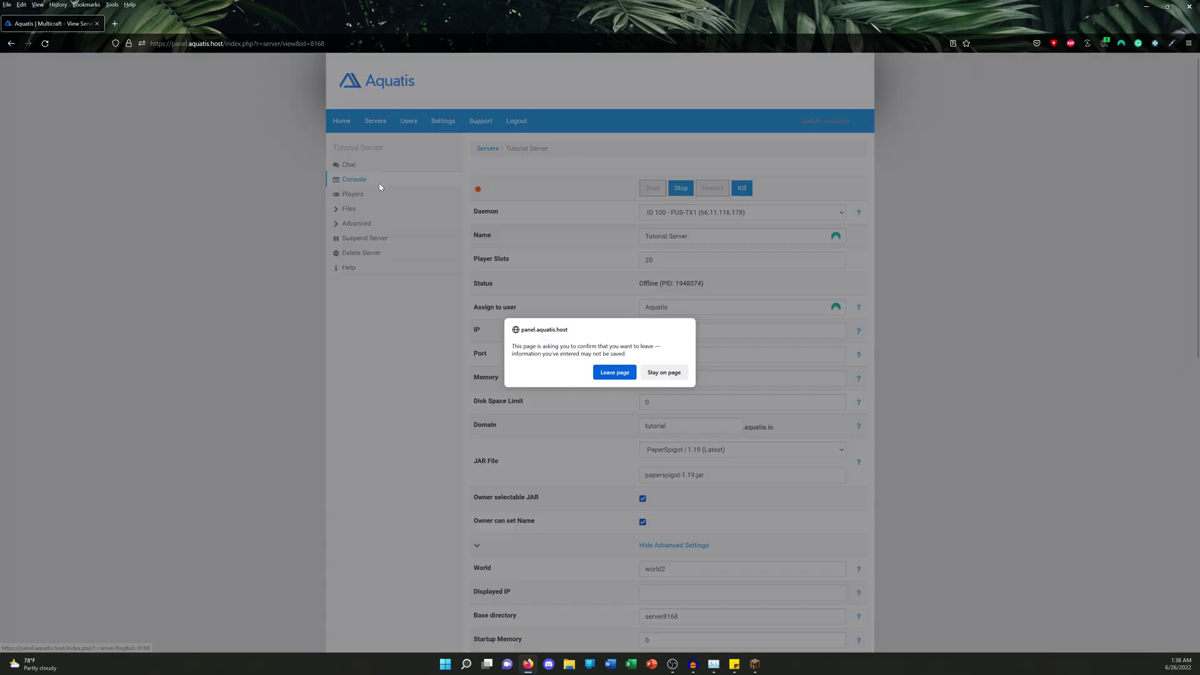
click(603, 372)
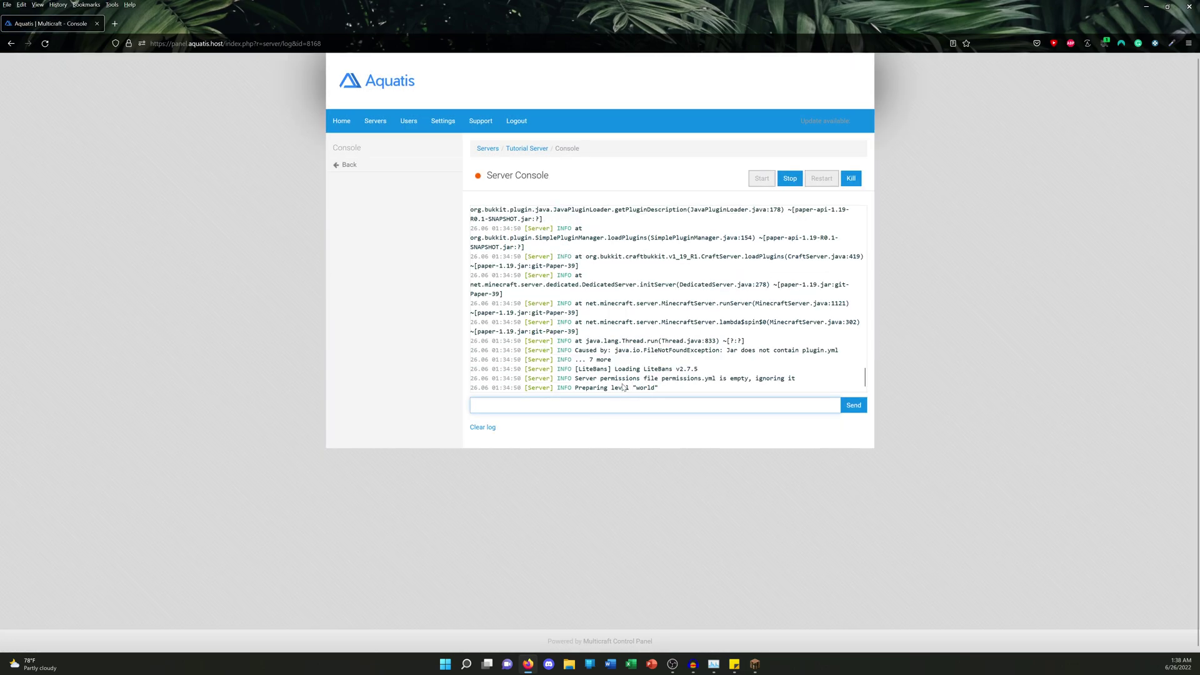
drag(589, 388, 664, 392)
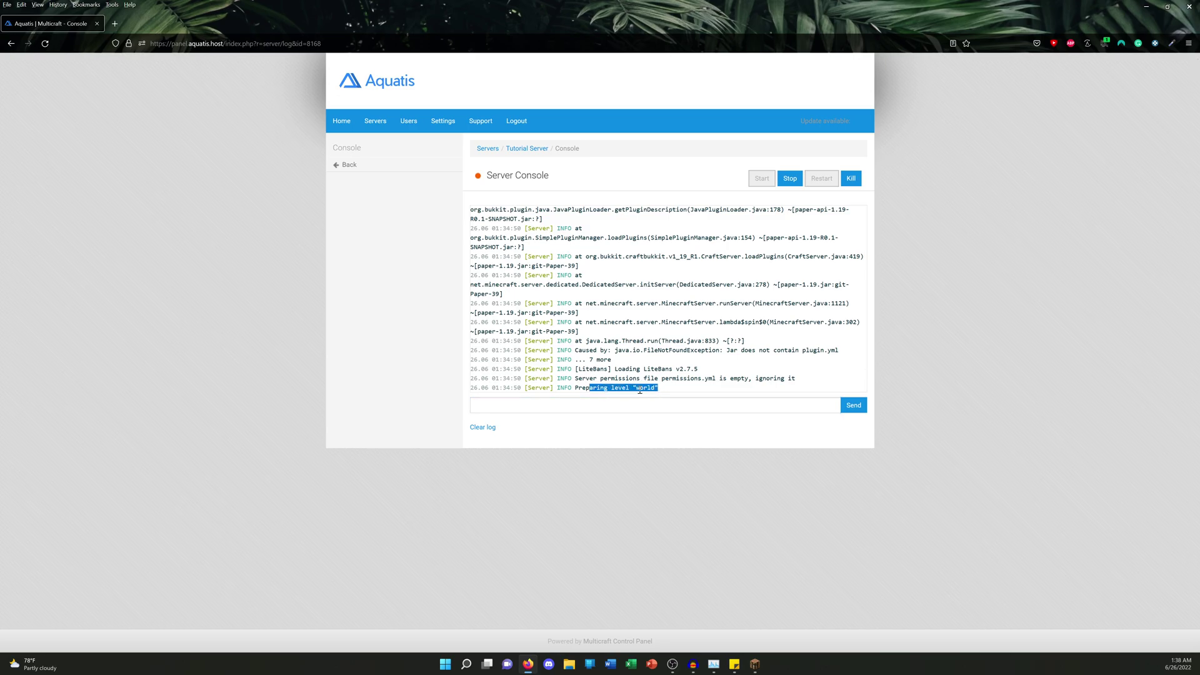
click(661, 387)
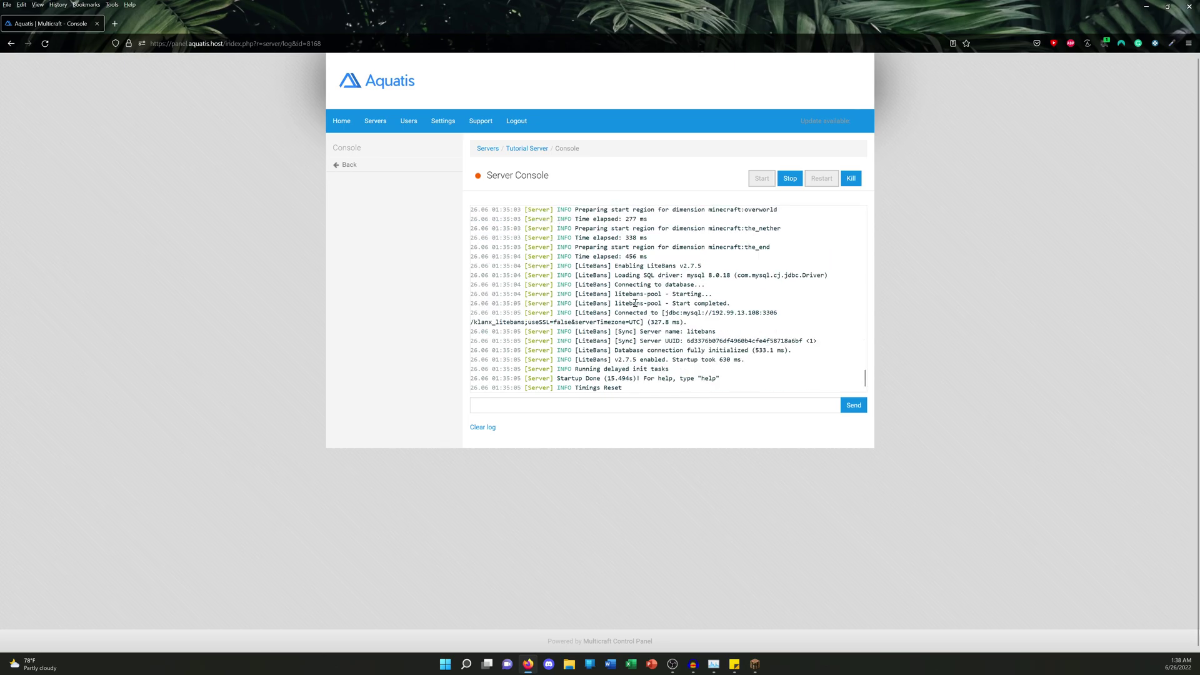
scroll(642, 314, up, 3)
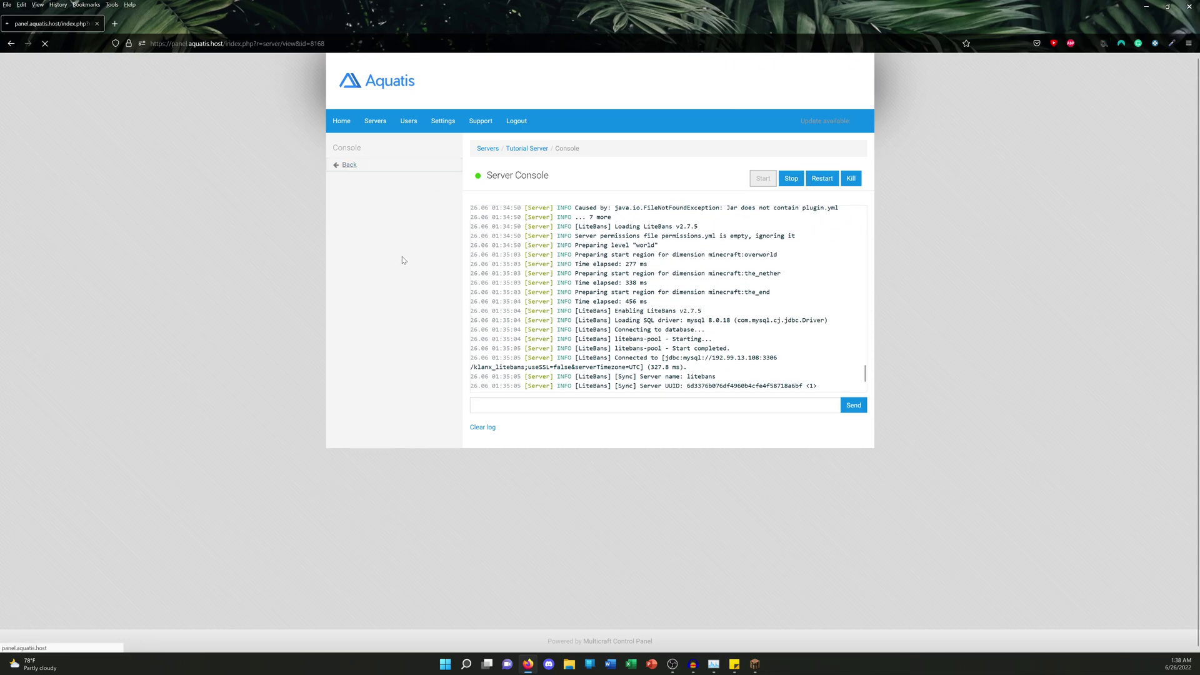
Log in to FTP File Access to see the new world, world_nether and world_the_end folders.
click(358, 216)
click(361, 253)
key(Return)
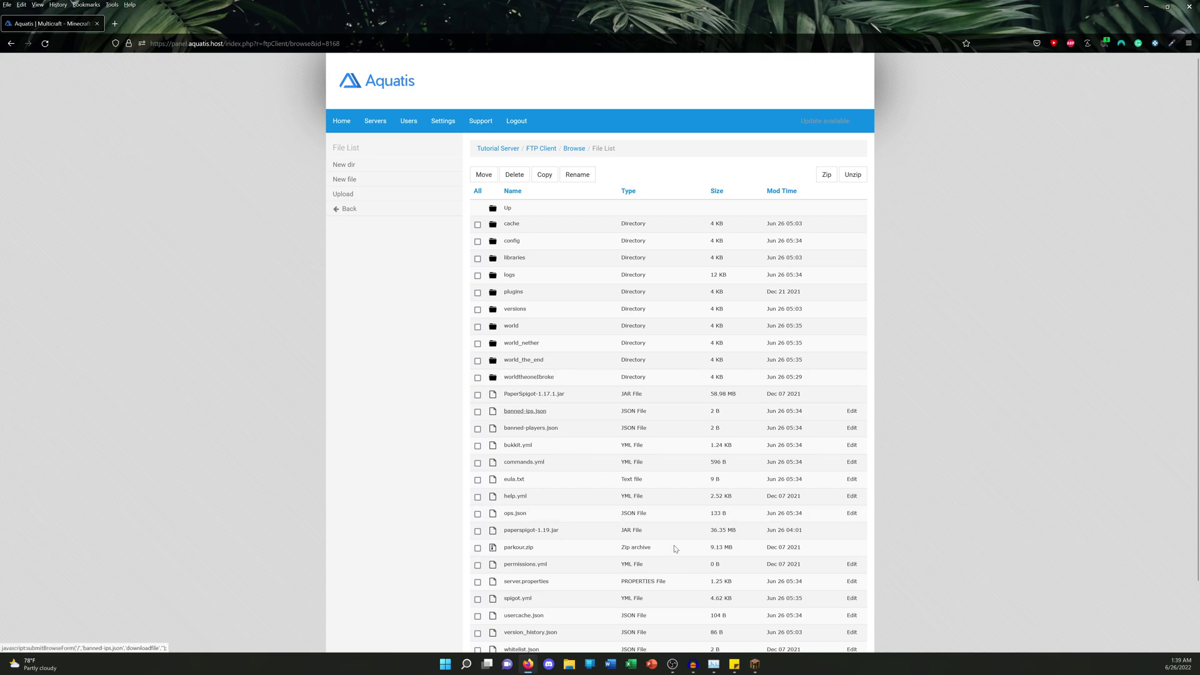
In Minecraft, join the restarted third Minecraft Server entry from the multiplayer list.
click(755, 664)
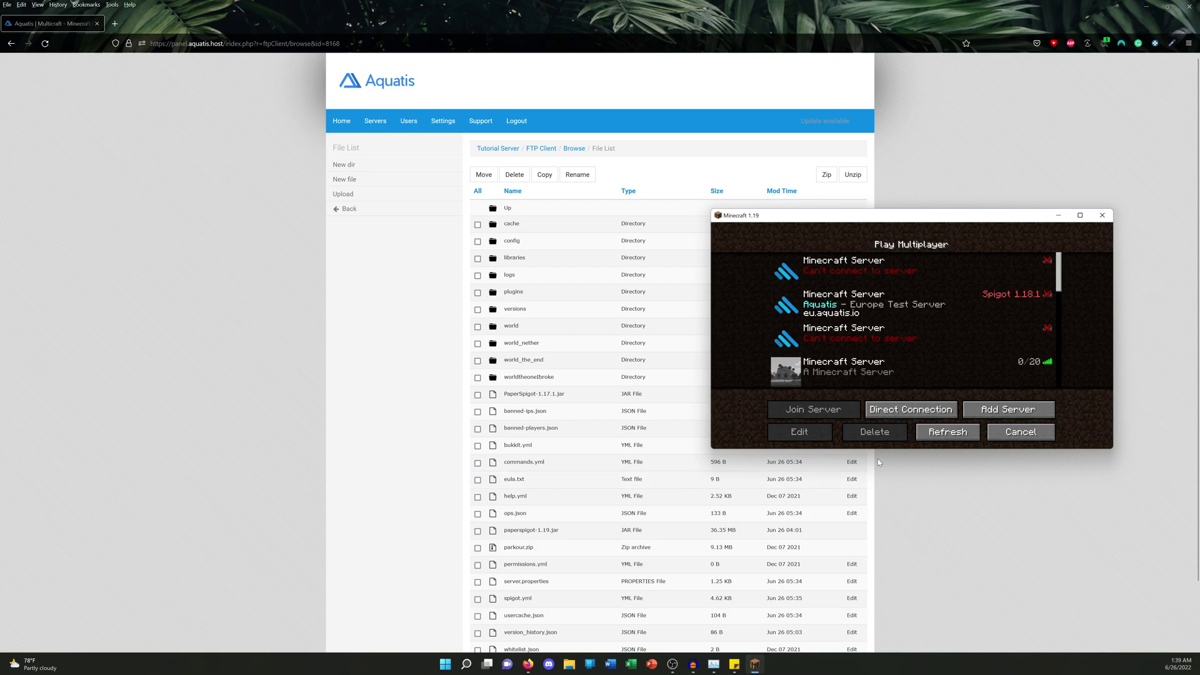
scroll(942, 336, down, 5)
click(940, 331)
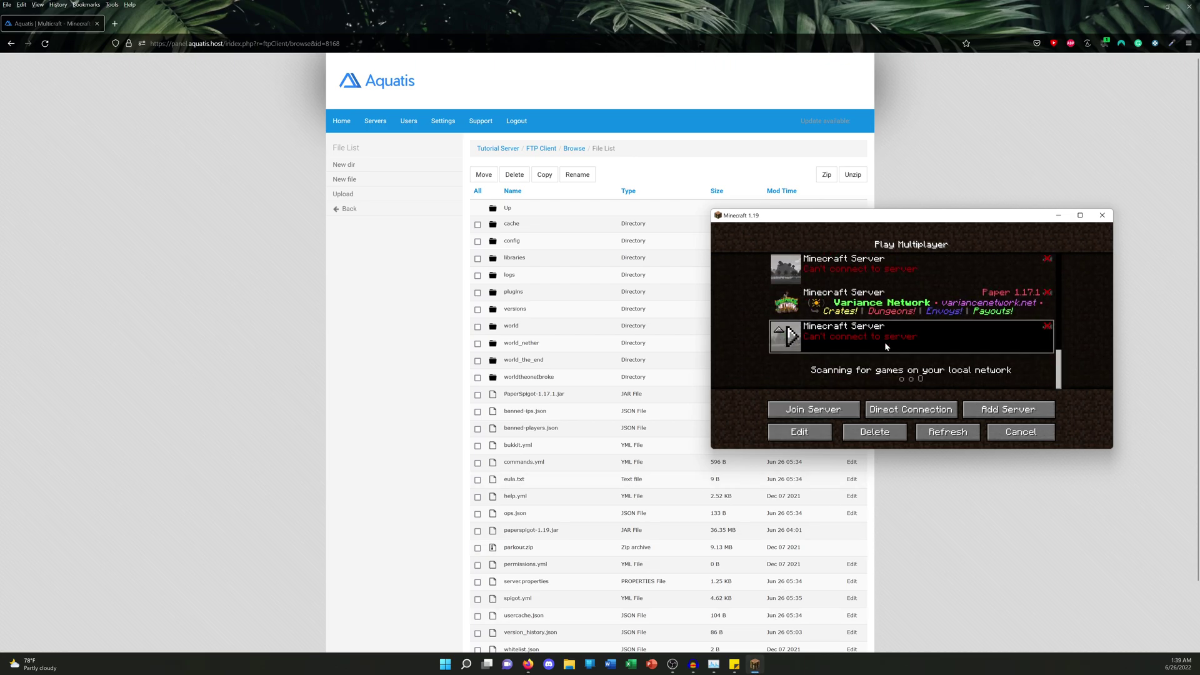
click(784, 409)
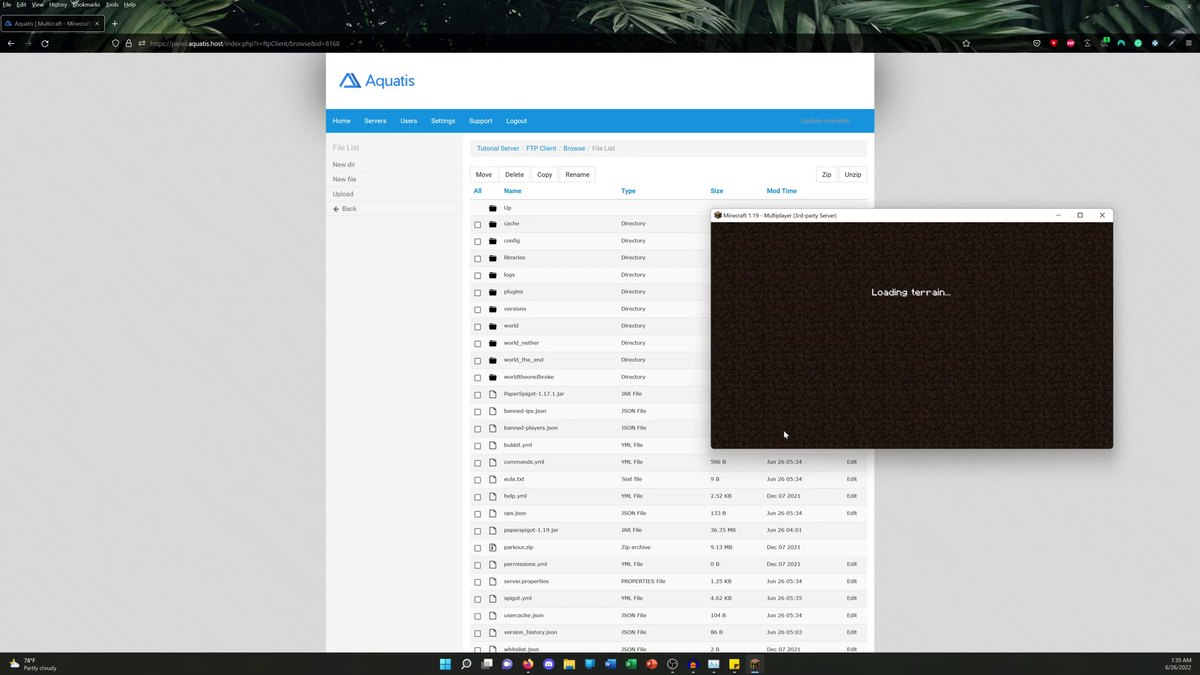